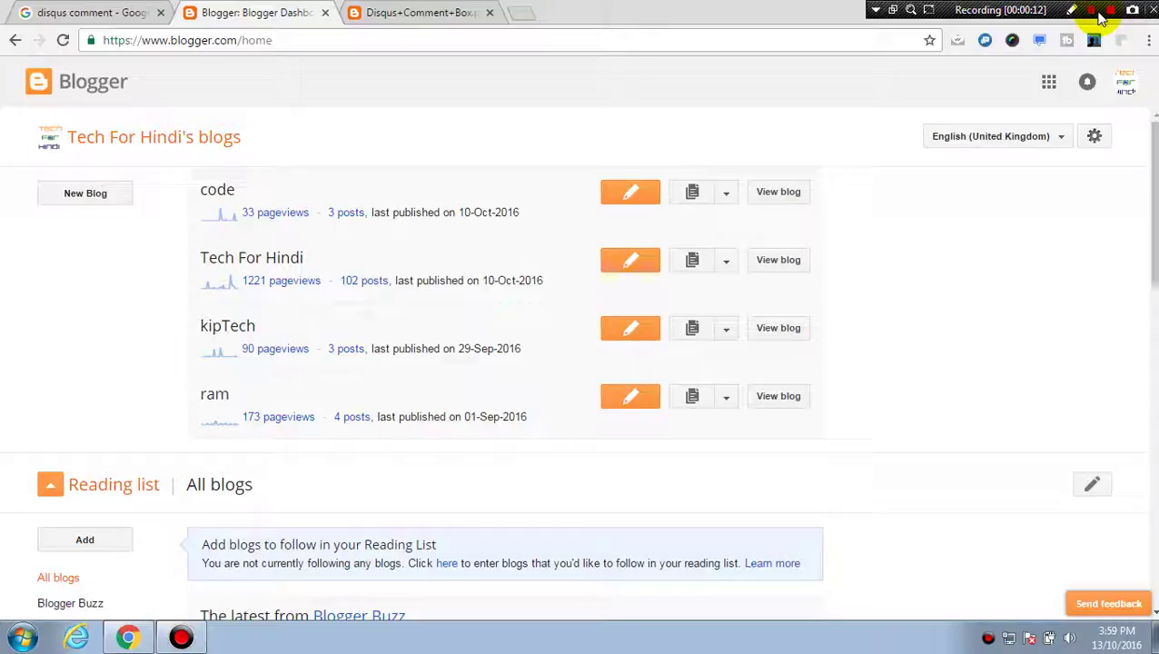
- View the example image of the Disqus comment box and close it
left_click(399, 11)
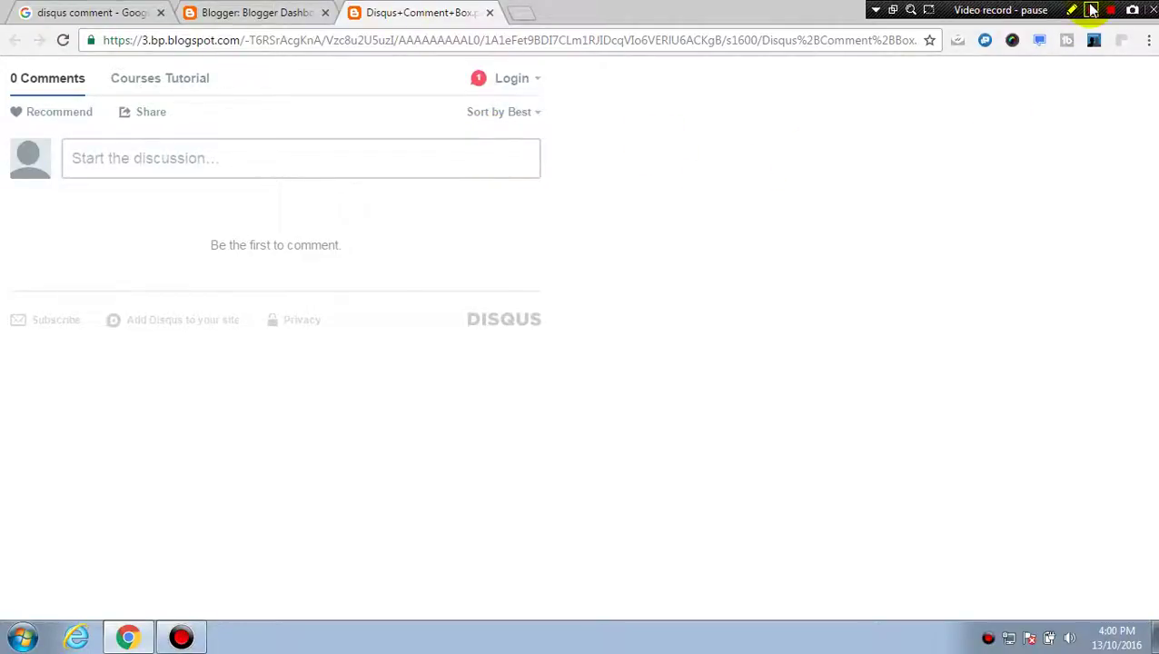
left_click(1092, 11)
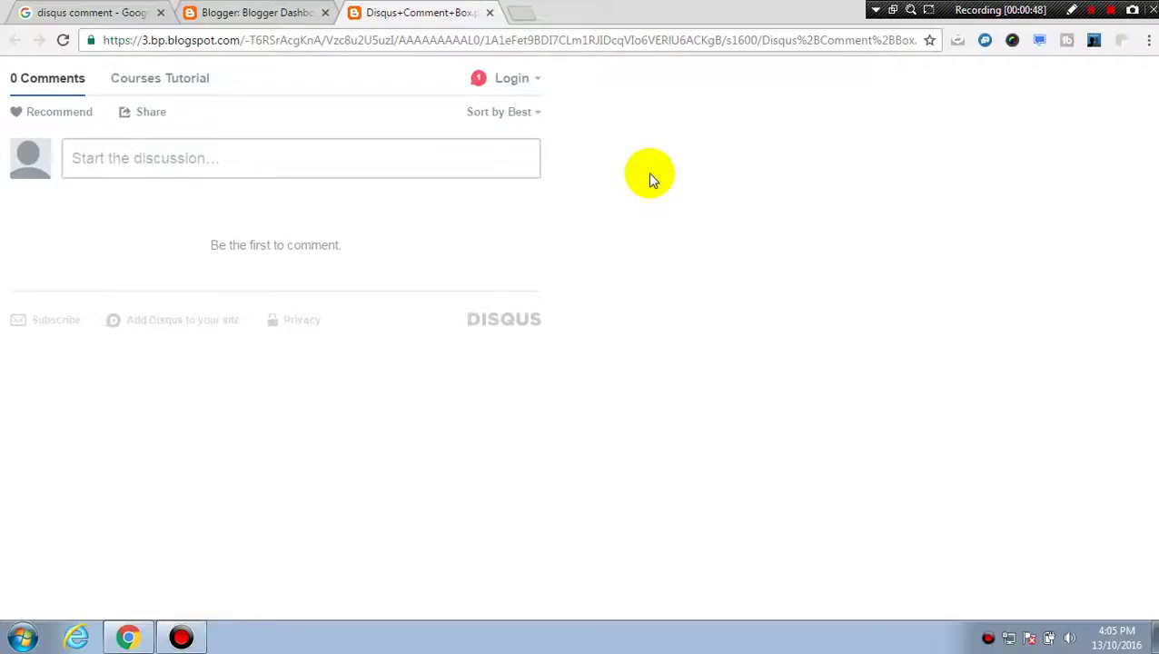
left_click(492, 14)
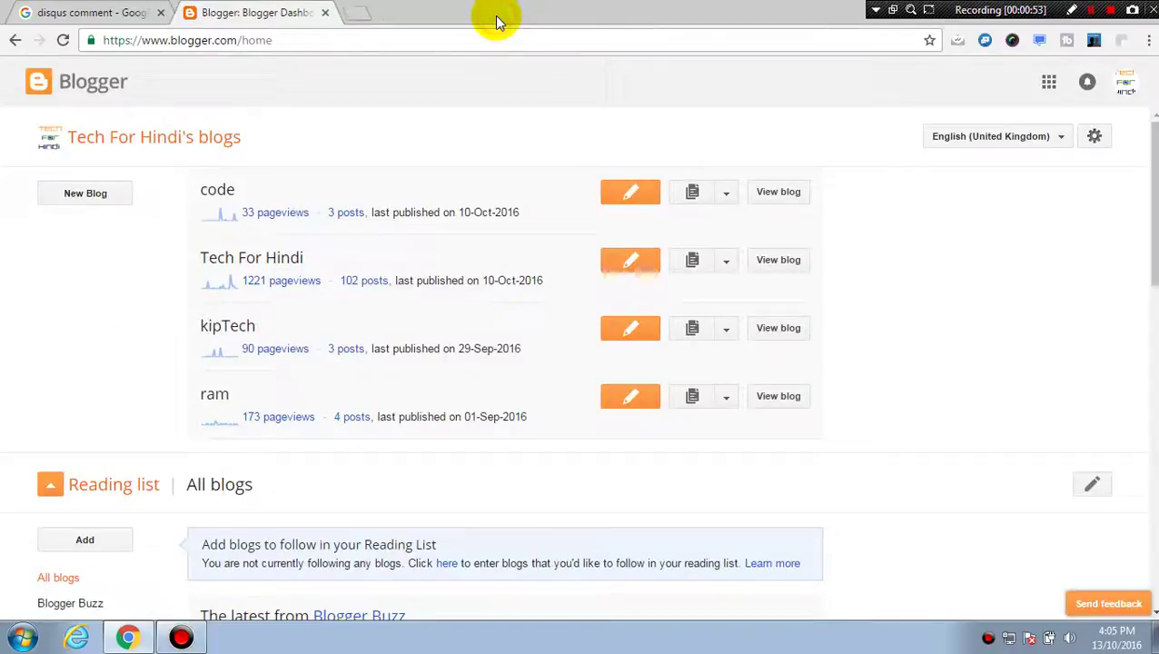
- Search Google for "disqus comment" and open the official Disqus website from the results
left_click(135, 9)
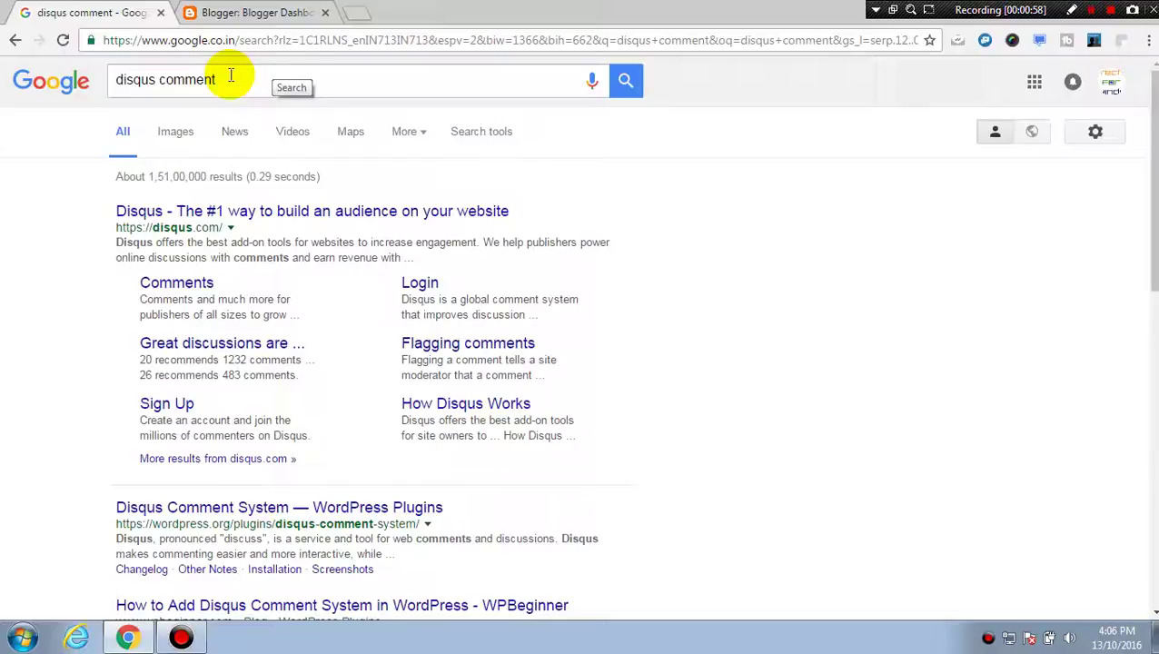
left_click_drag(225, 78, 100, 79)
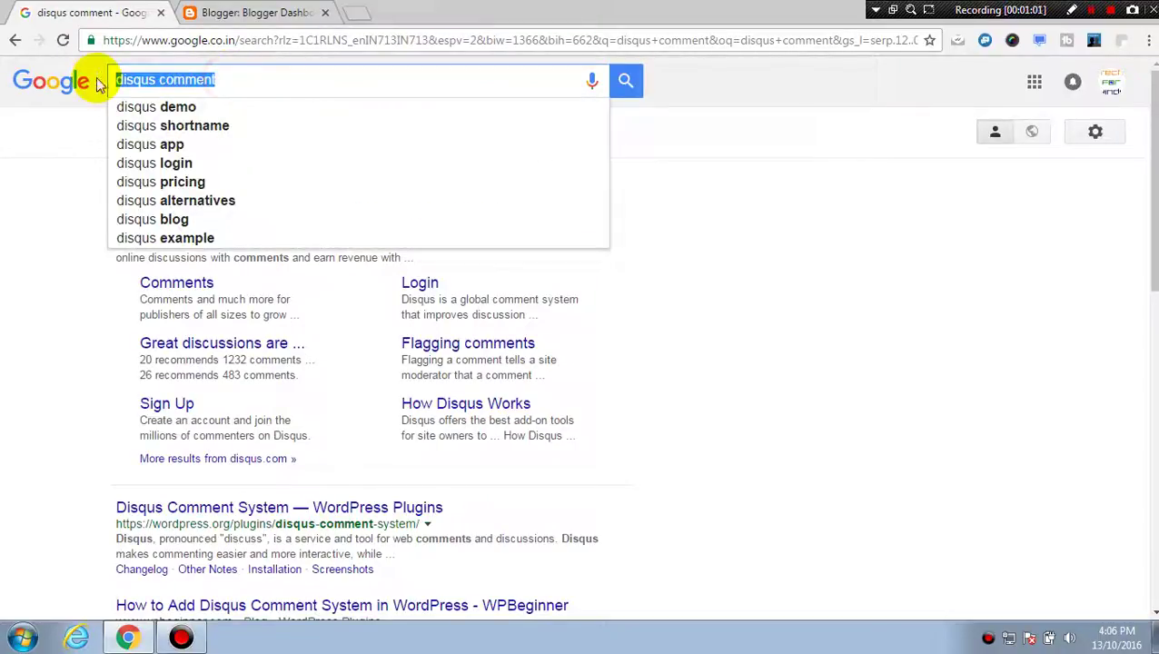
left_click(626, 80)
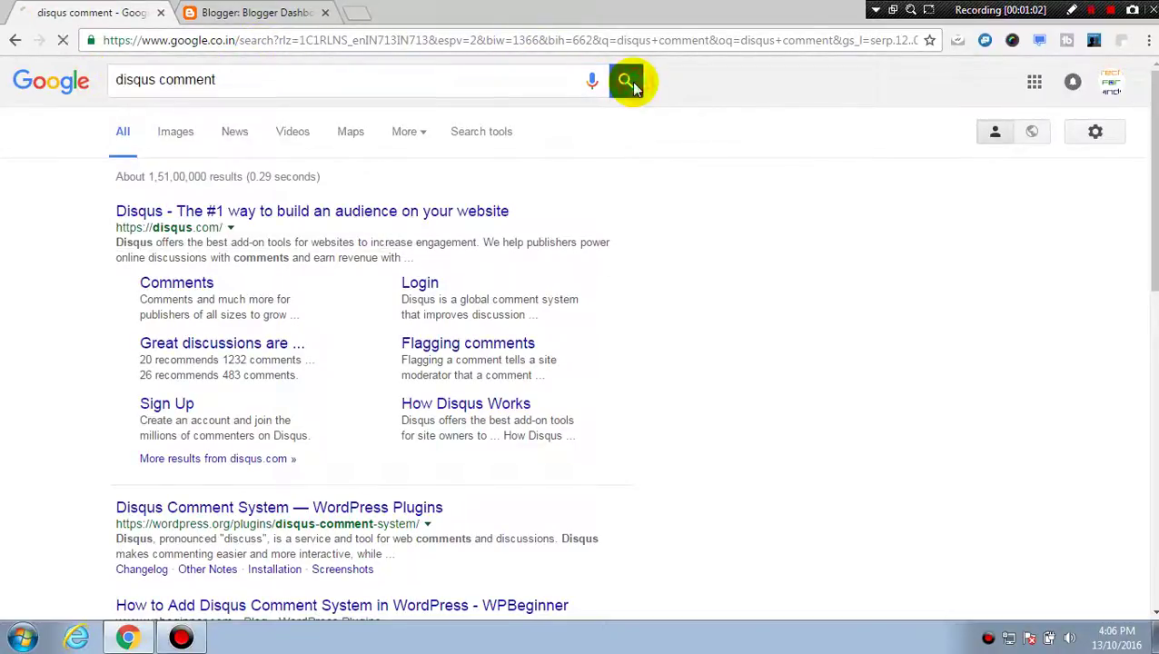
double_click(118, 82)
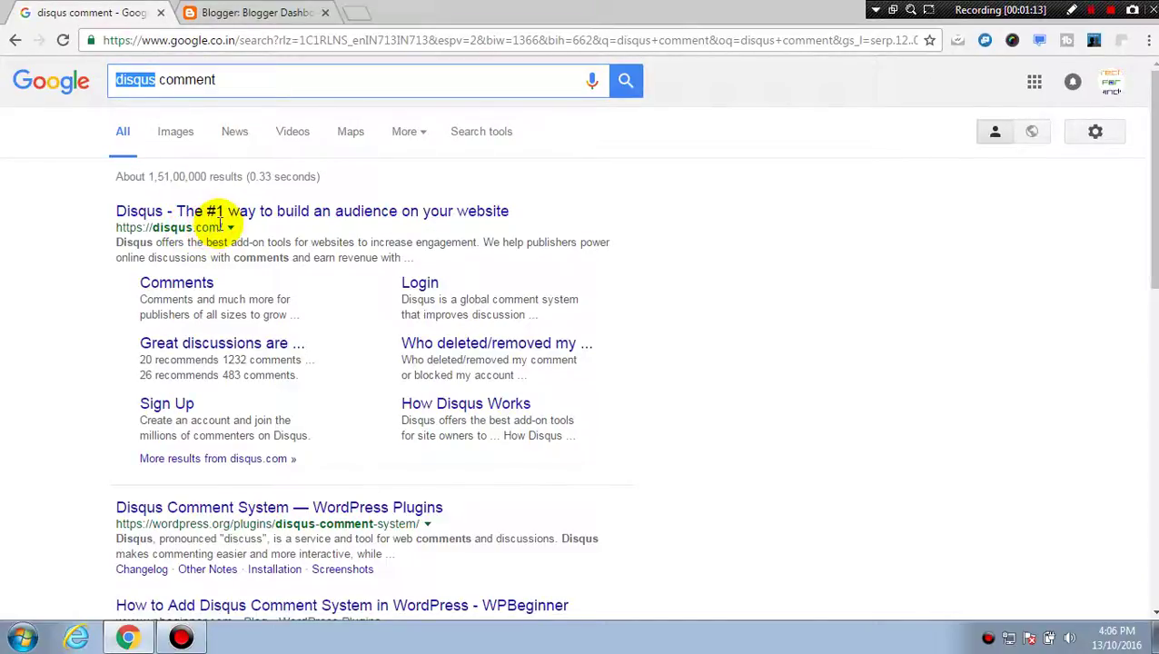
left_click(232, 213)
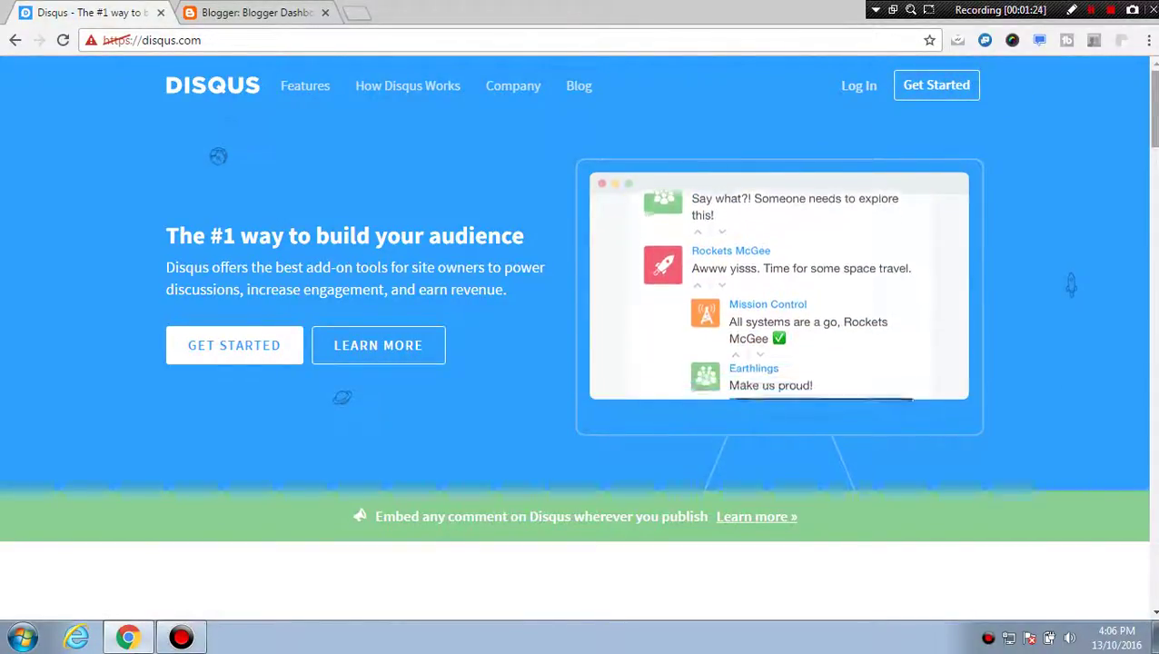
- Look over the Disqus homepage and open its account sign-up page
scroll(580, 336, "down", 2)
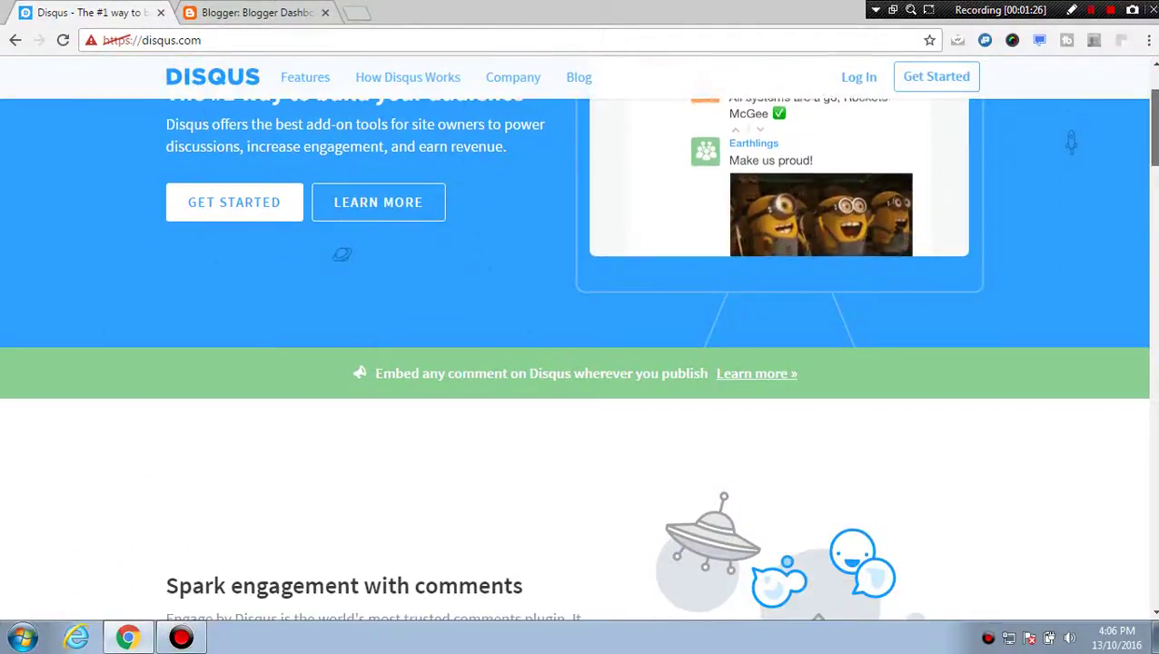
scroll(579, 359, "down", 5)
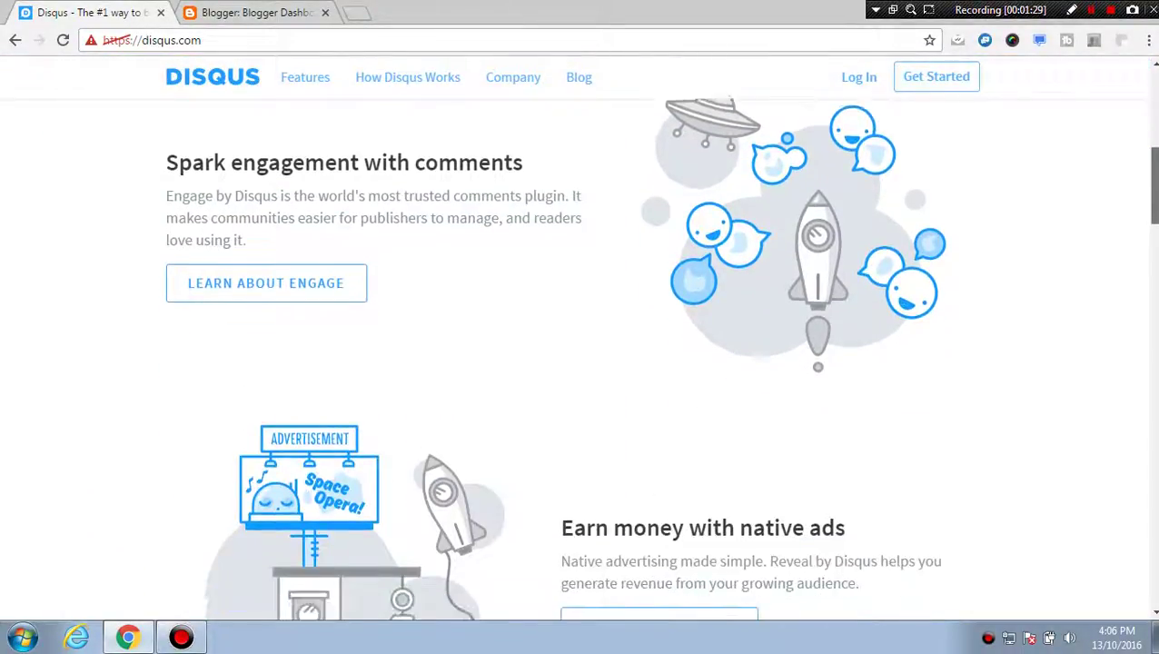
scroll(1153, 249, "down", 3)
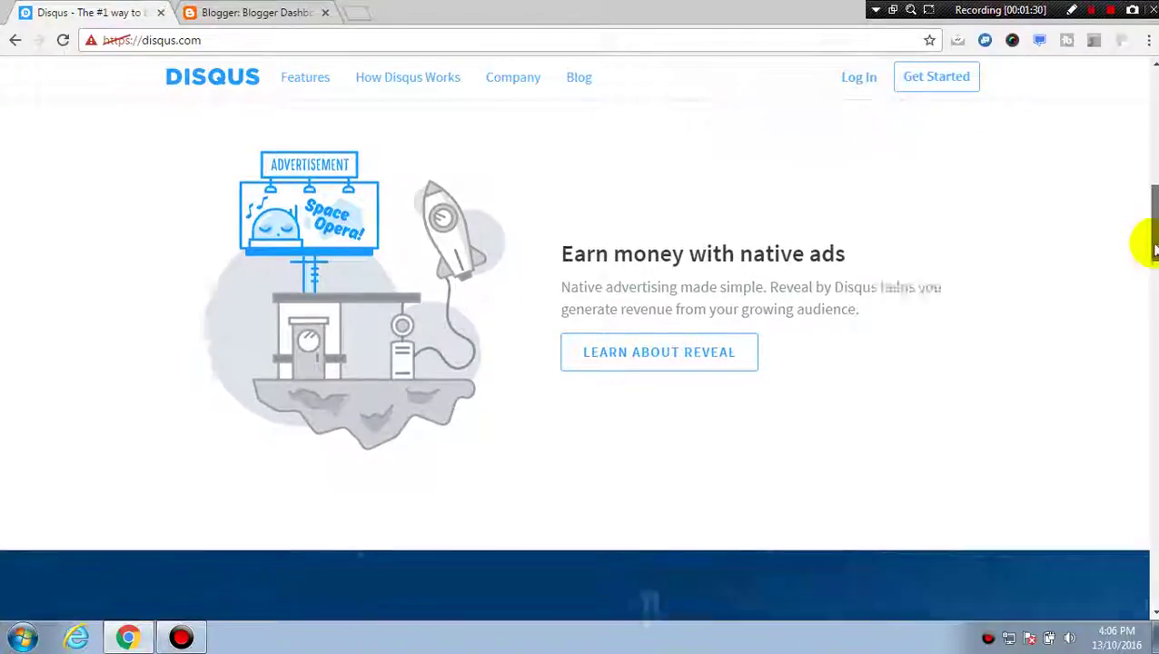
scroll(1153, 250, "down", 5)
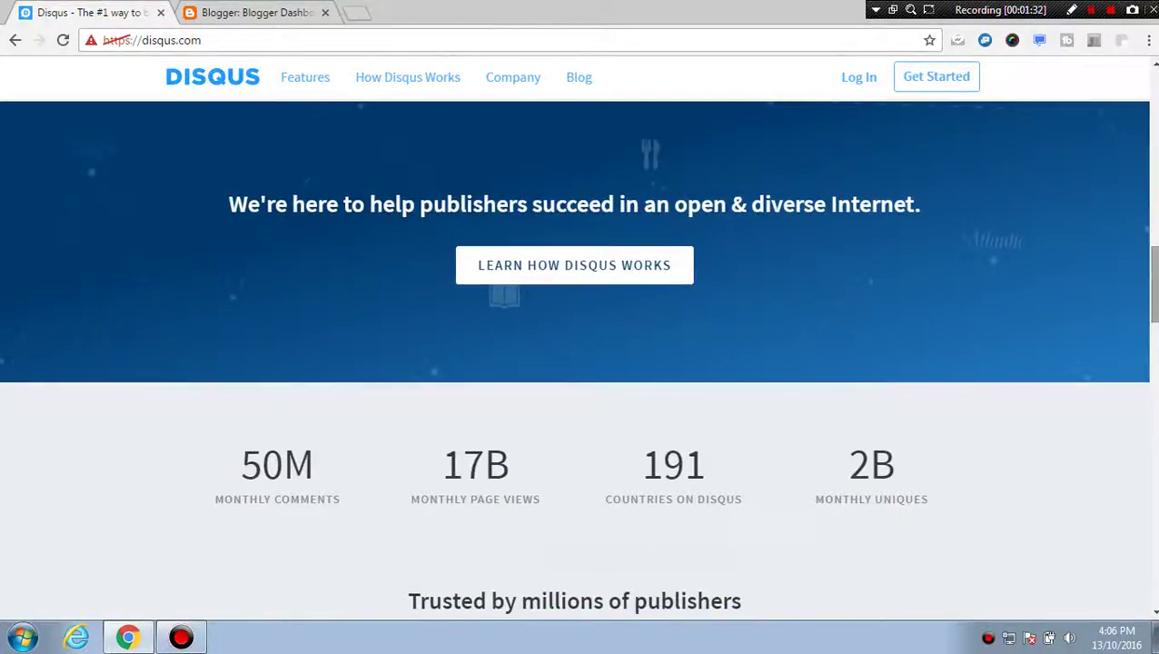
left_click_drag(1153, 272, 1137, 70)
left_click(936, 101)
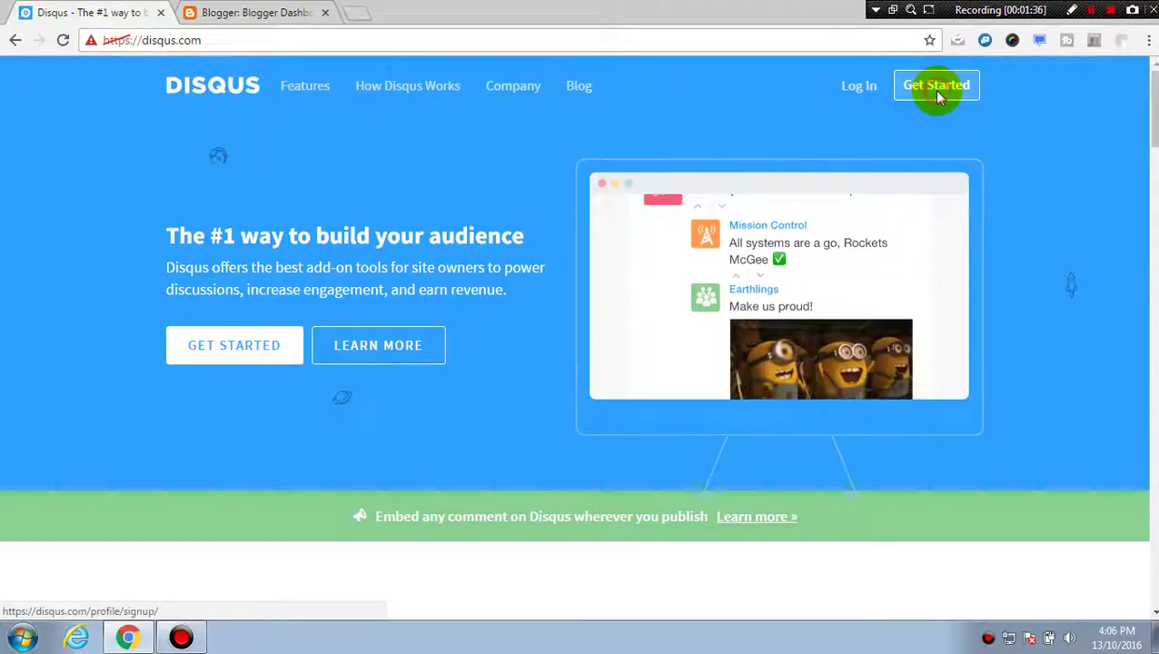
left_click(938, 96)
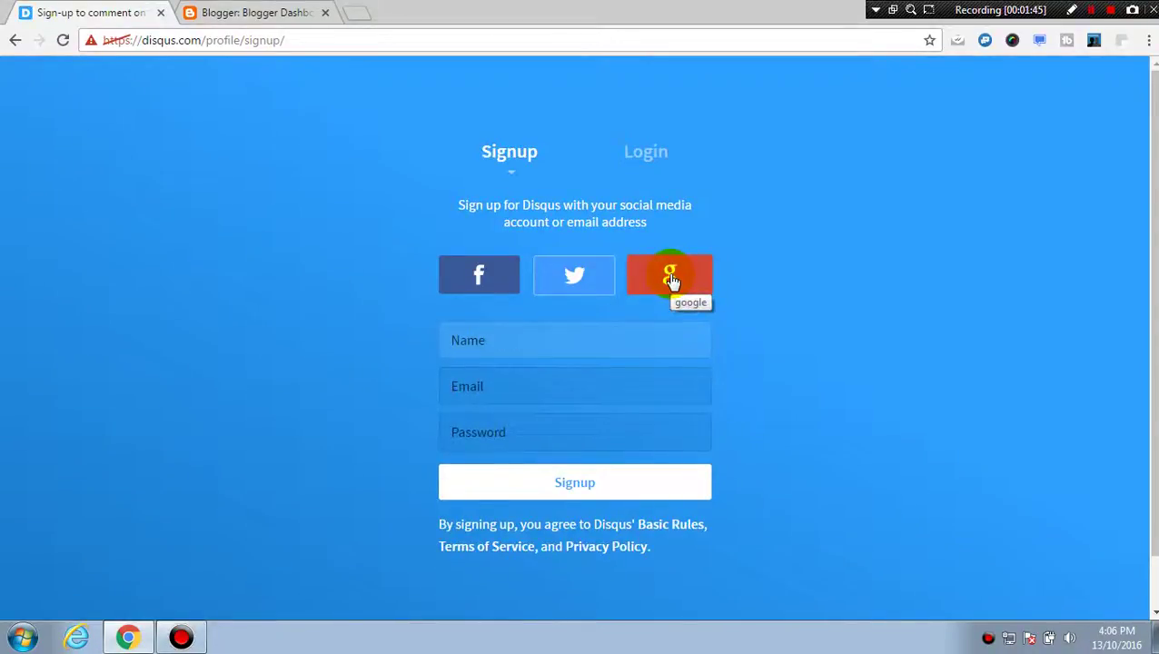
- Sign up for Disqus with the Google account, allowing access to the profile and entering an account password
left_click(670, 277)
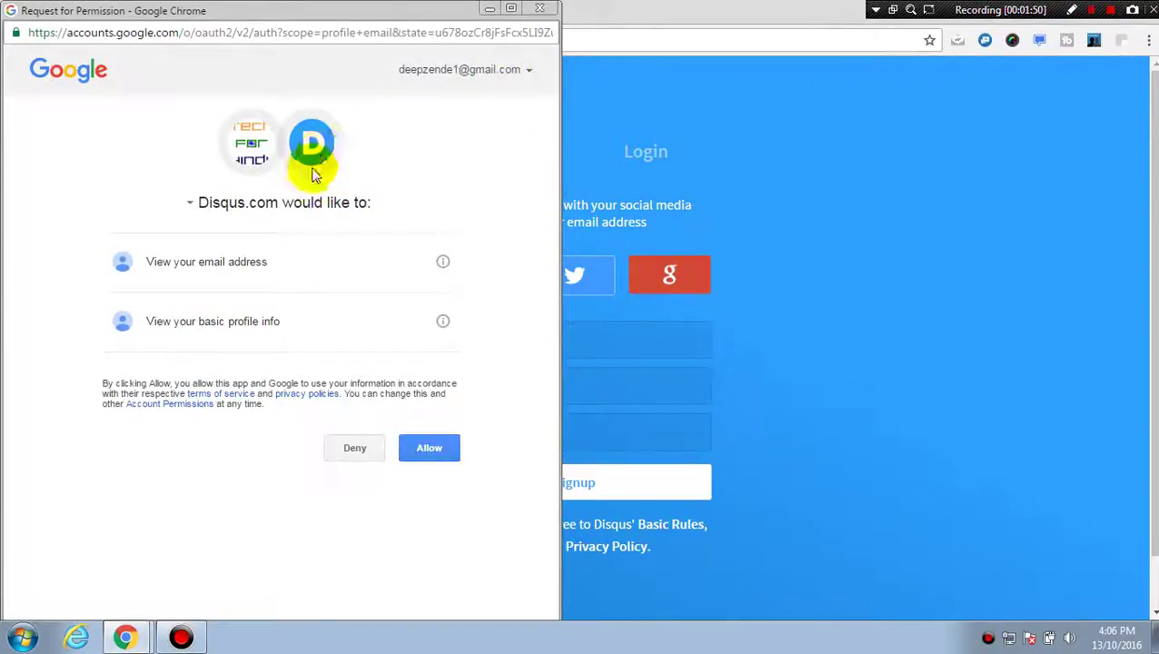
left_click(444, 451)
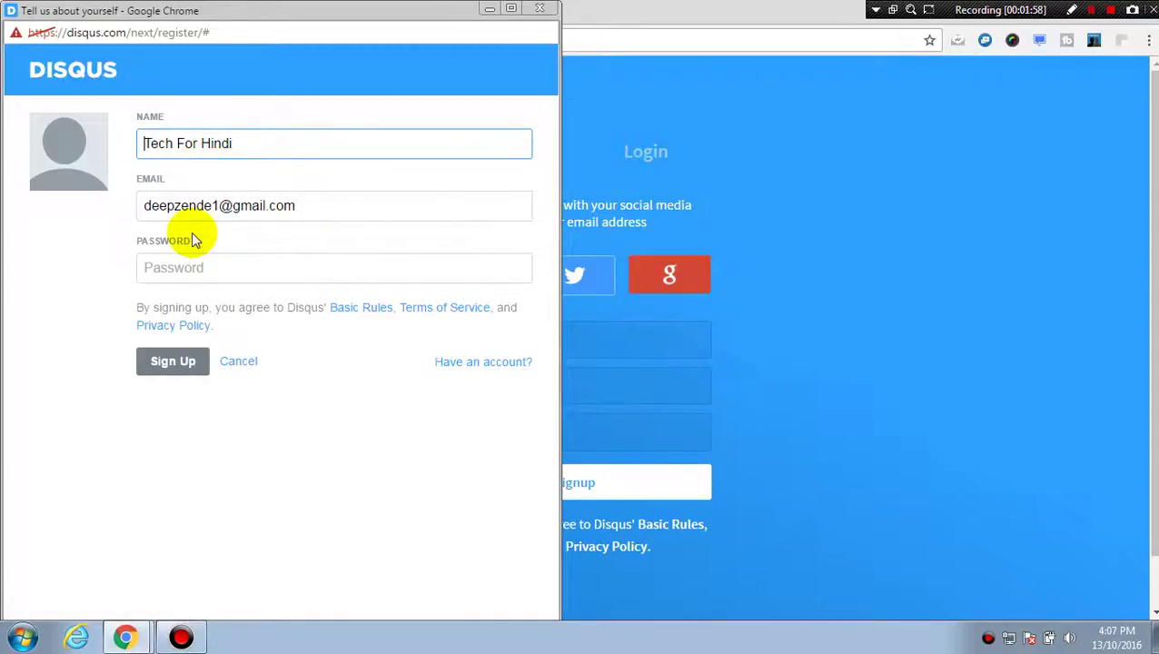
left_click(200, 259)
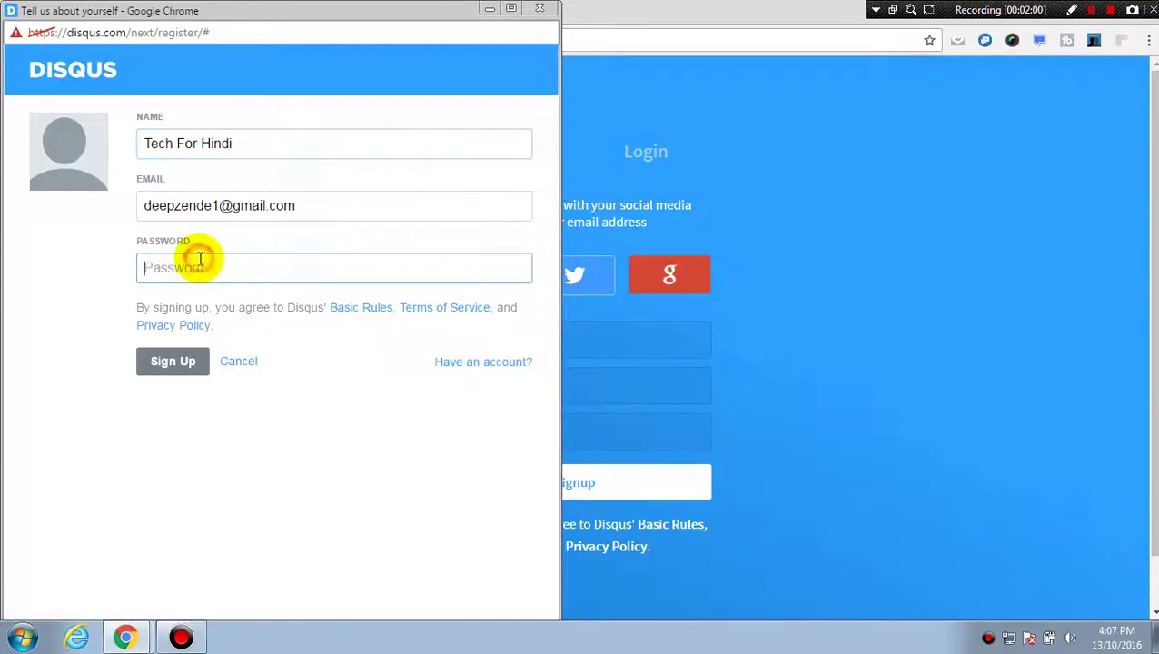
type("•")
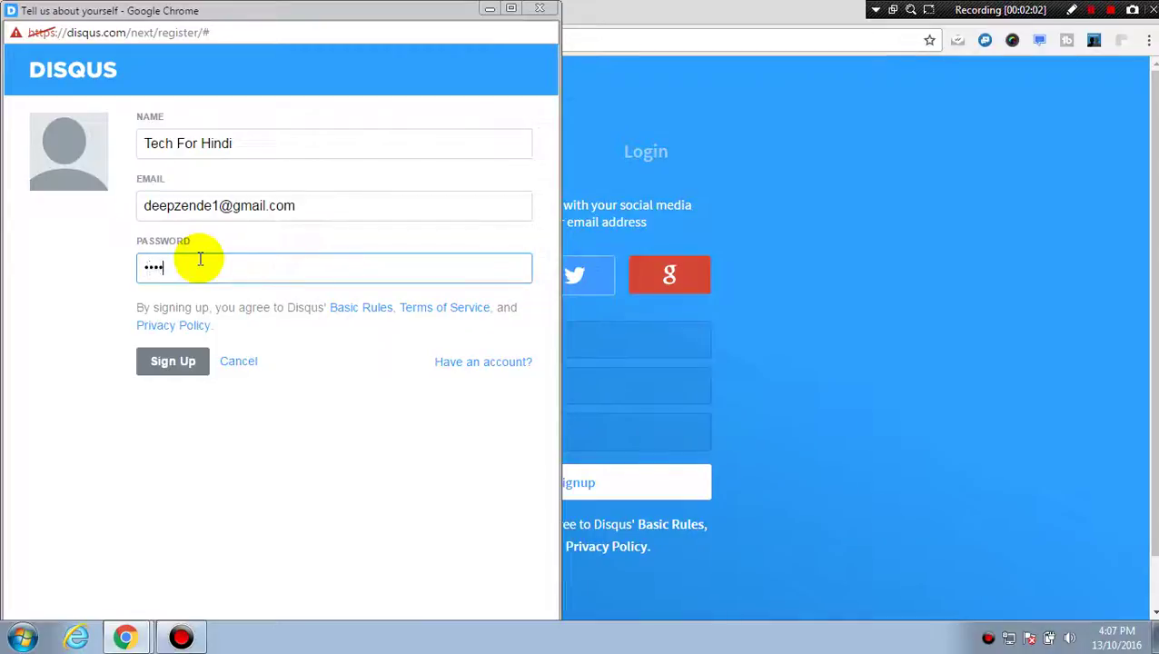
left_click(177, 374)
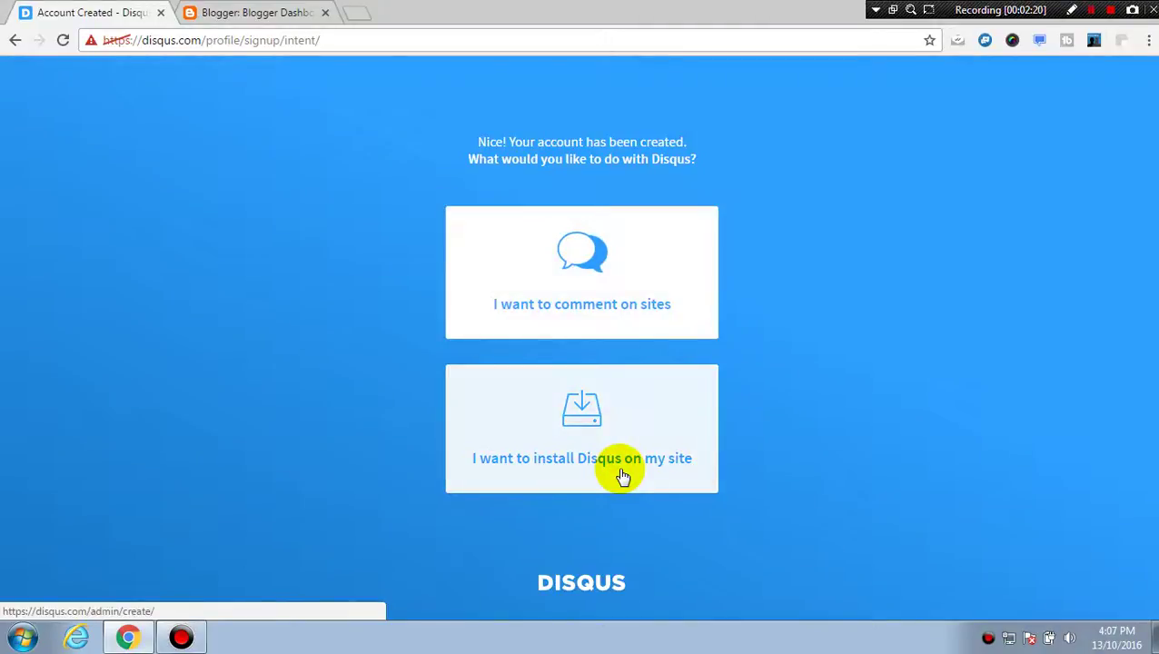
- Choose to install Disqus on an own site, enable a custom URL, and enter the website name Tech For Hindi
left_click(556, 440)
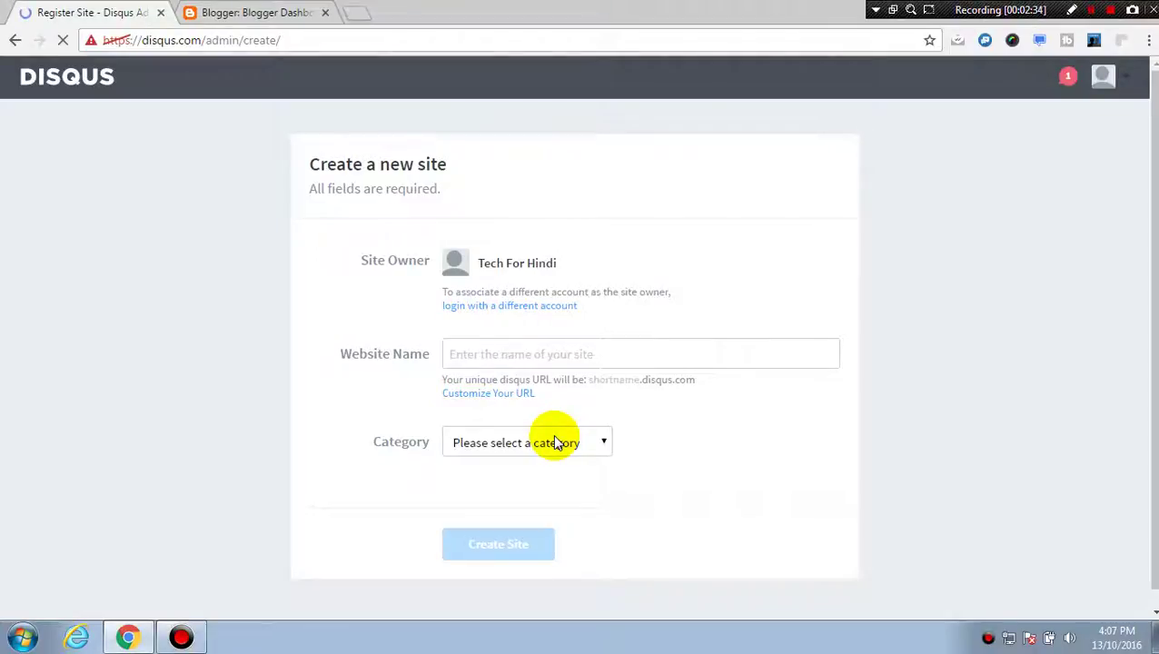
left_click(504, 354)
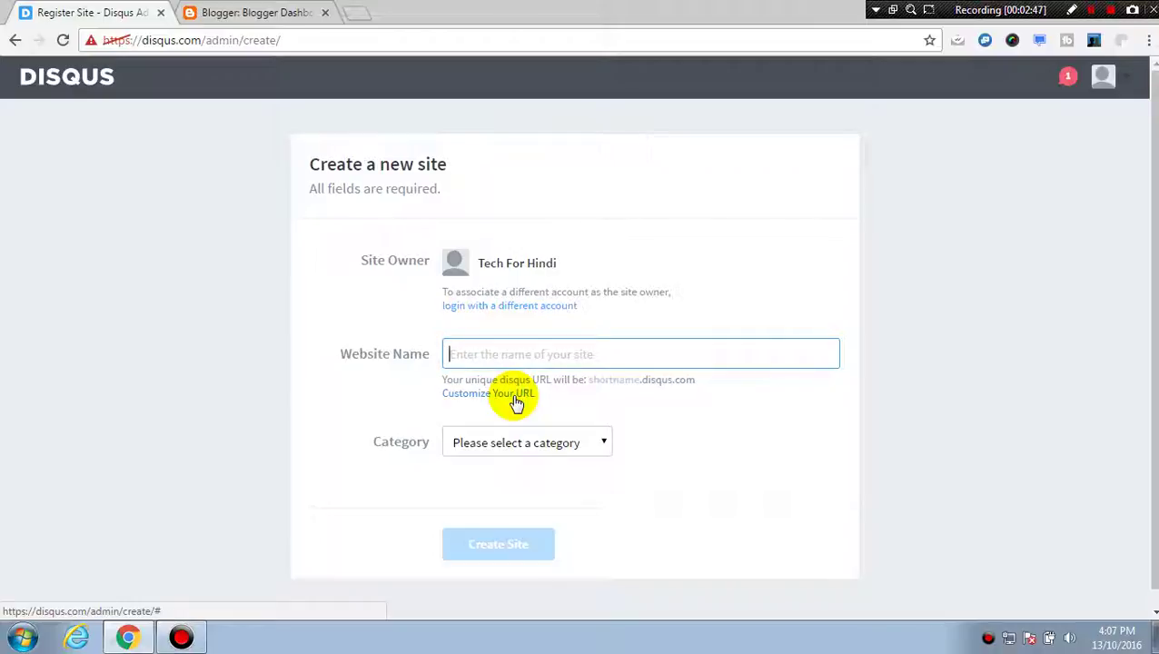
left_click(514, 396)
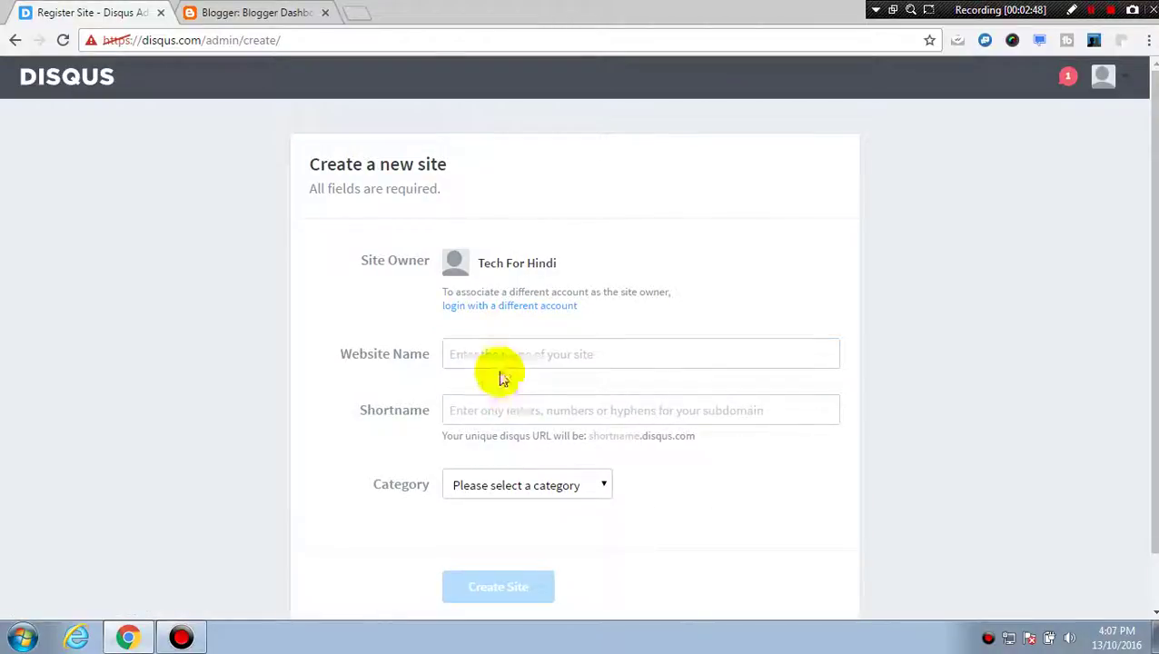
left_click(484, 345)
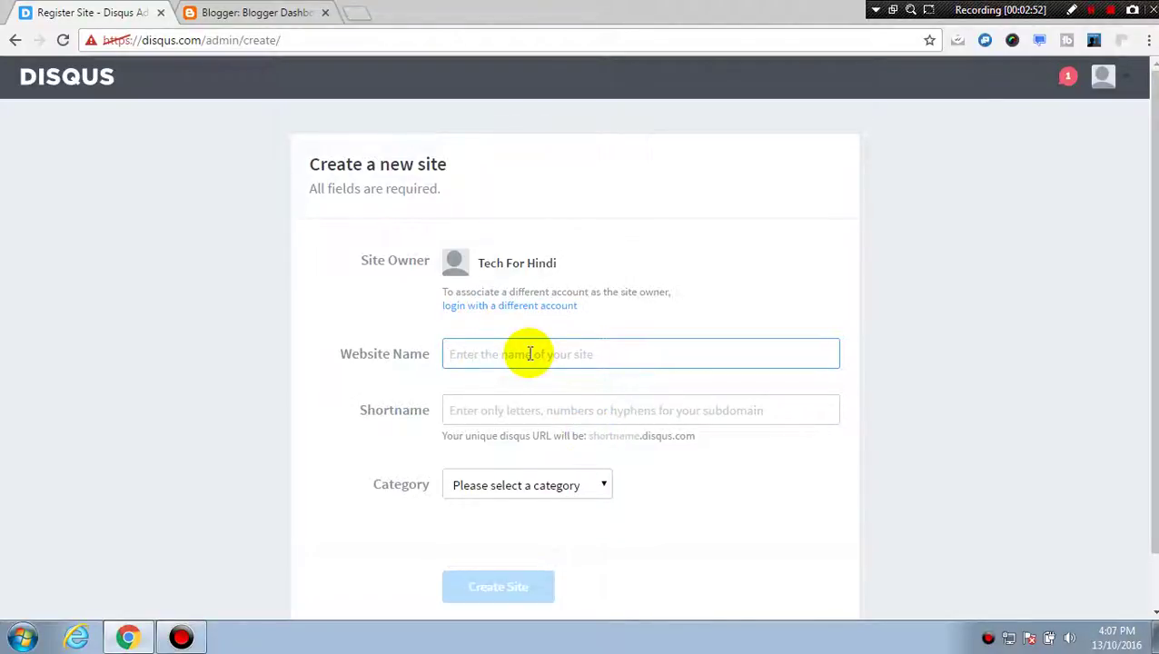
type("Tech For Hindi")
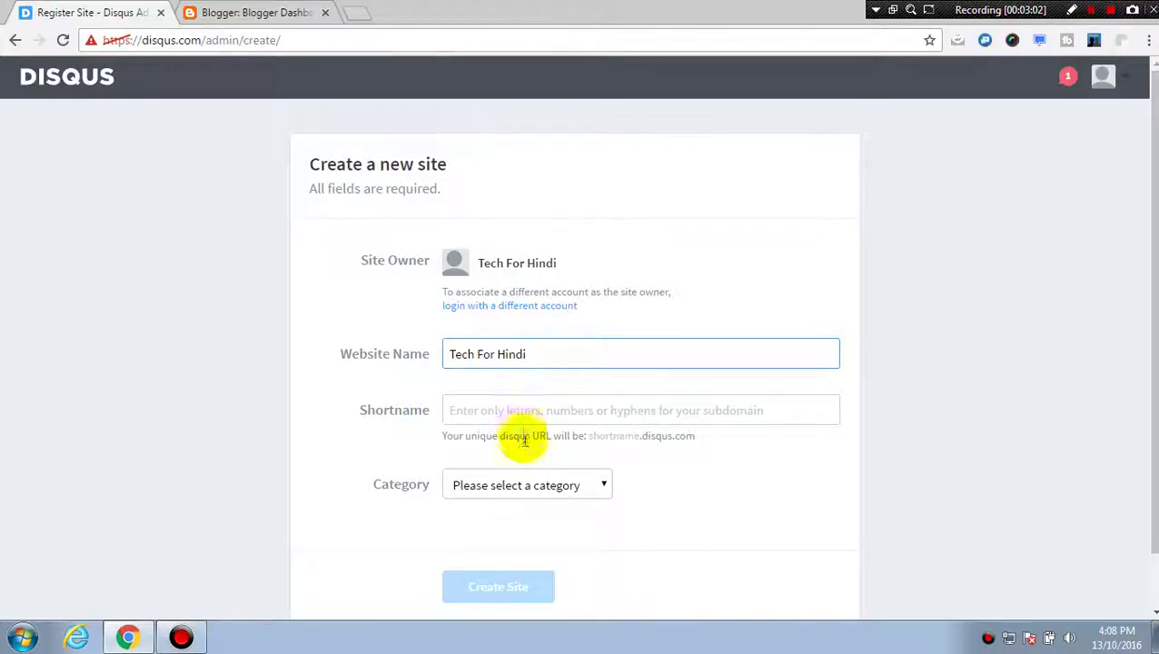
- Set the category to Business and the shortname to techforhindi, and create the site
left_click(550, 490)
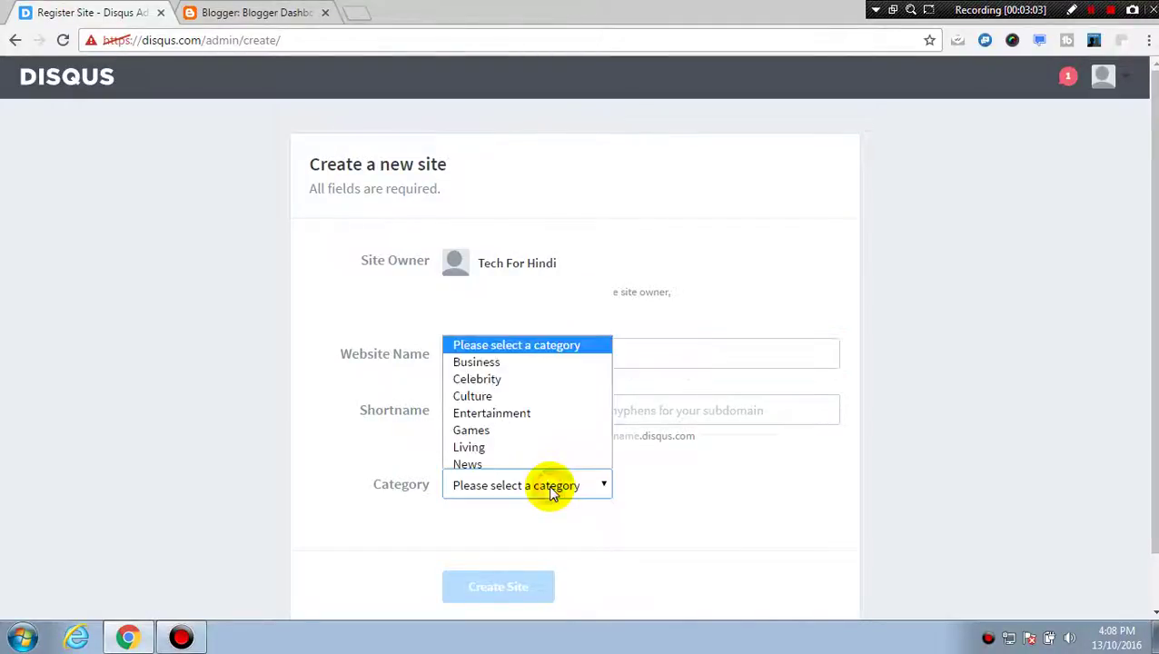
left_click(474, 362)
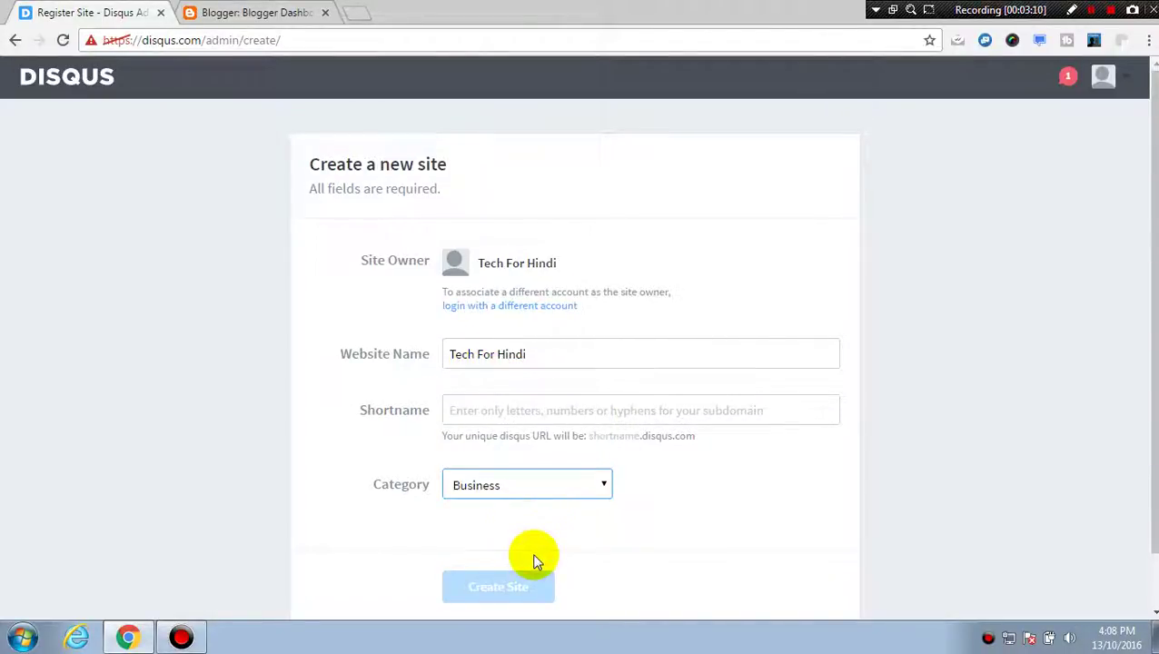
scroll(1104, 389, "down", 2)
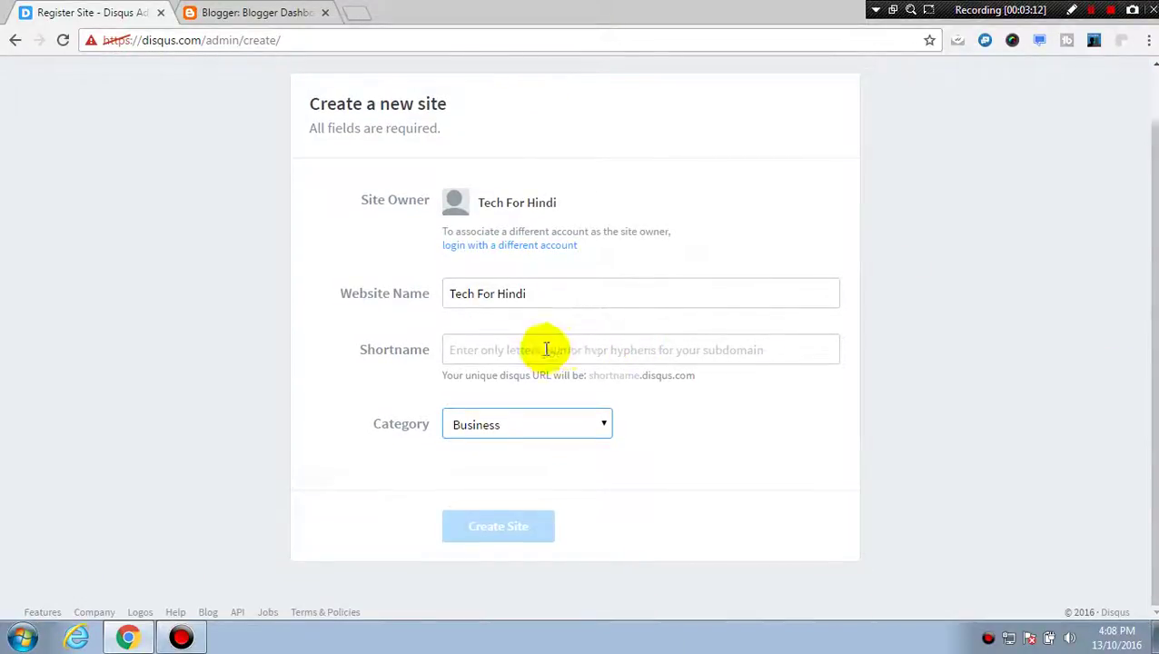
left_click(545, 349)
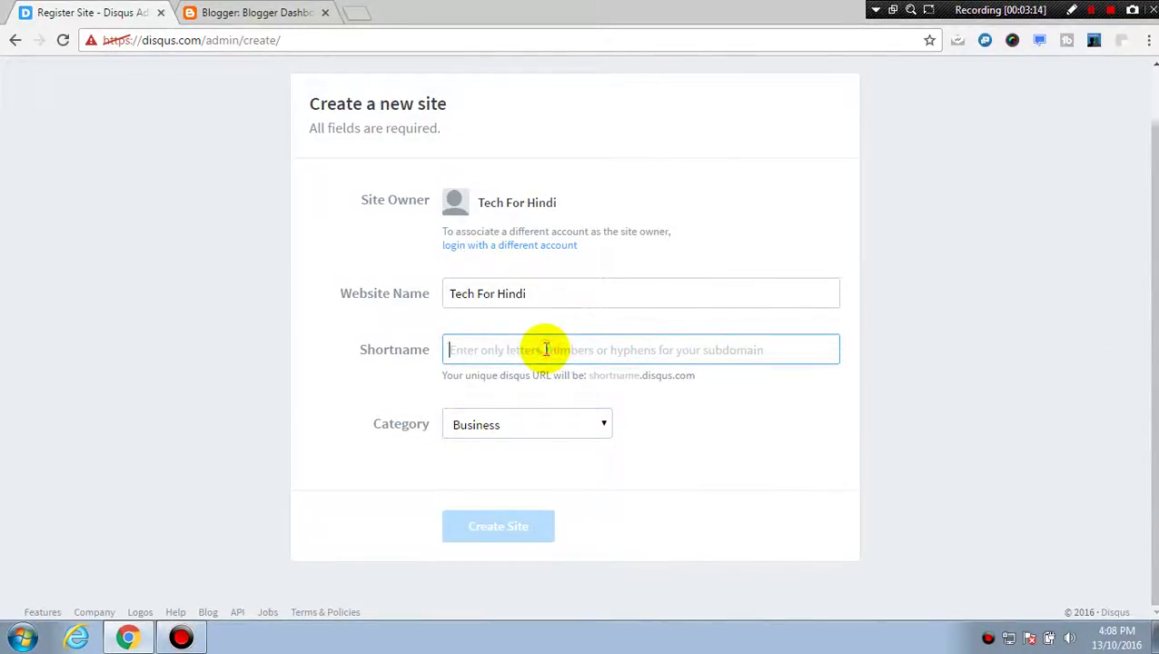
type("tech")
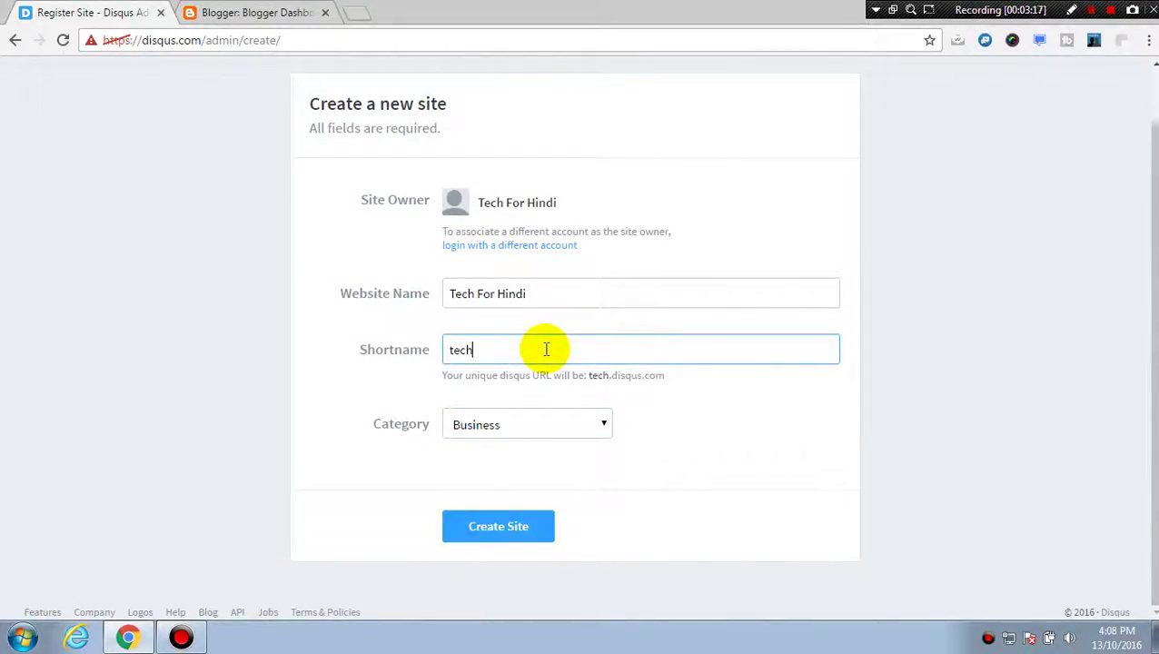
type("forhindi")
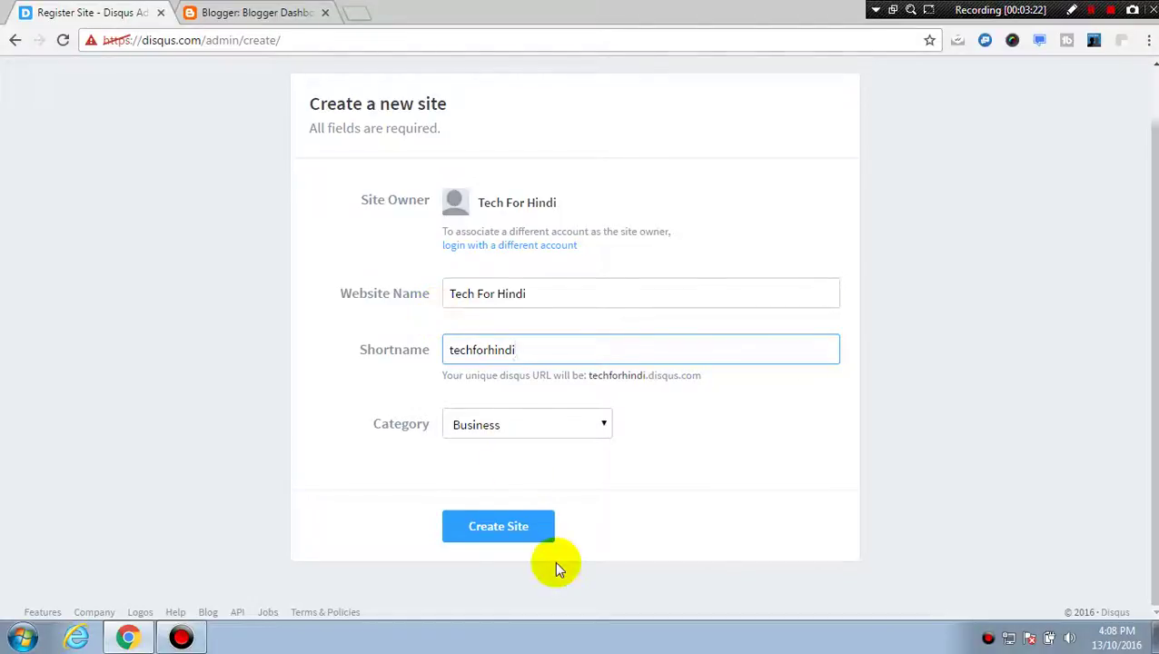
left_click(511, 527)
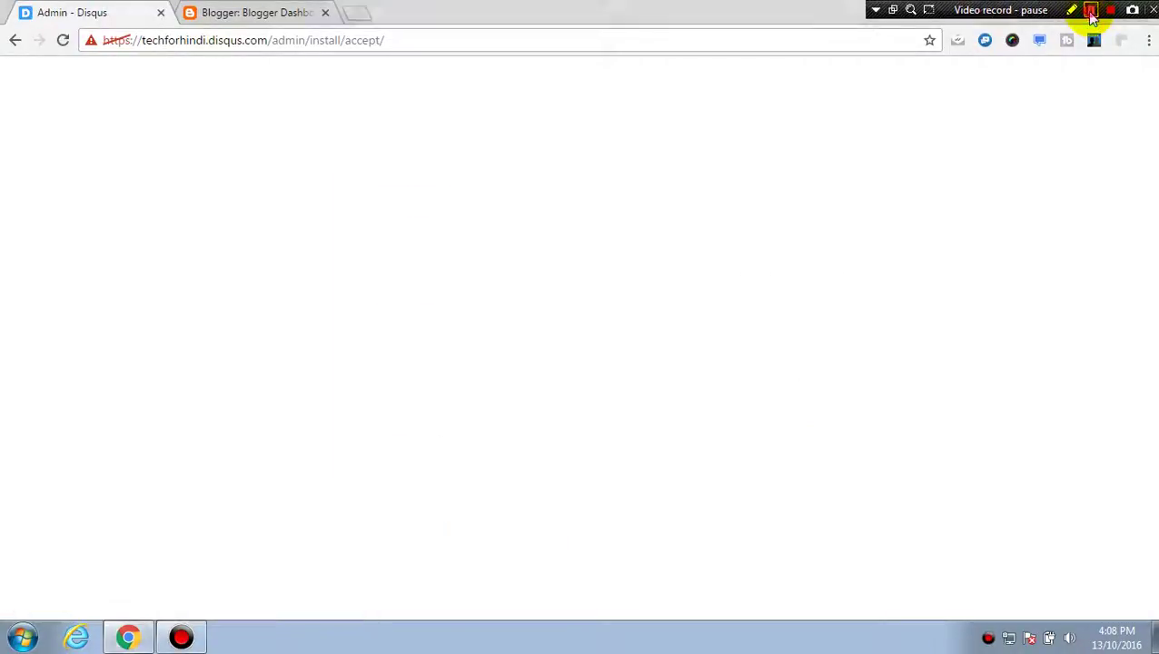
- Get past the Disqus welcome message and choose Blogger as the site's platform
left_click(1090, 13)
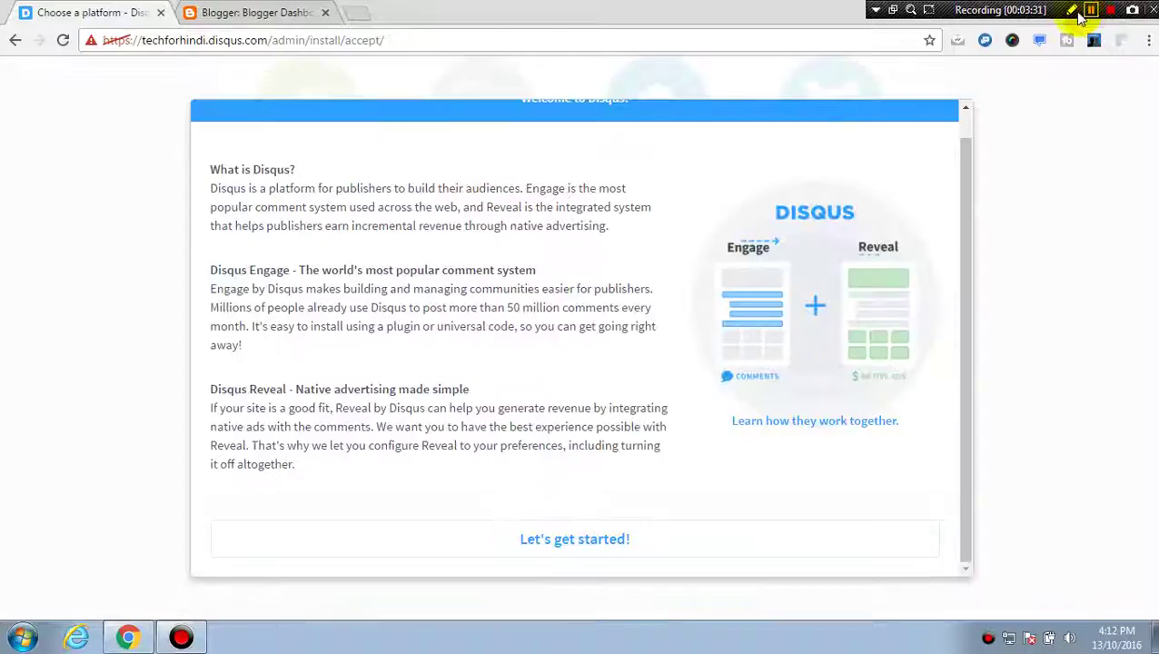
left_click(607, 541)
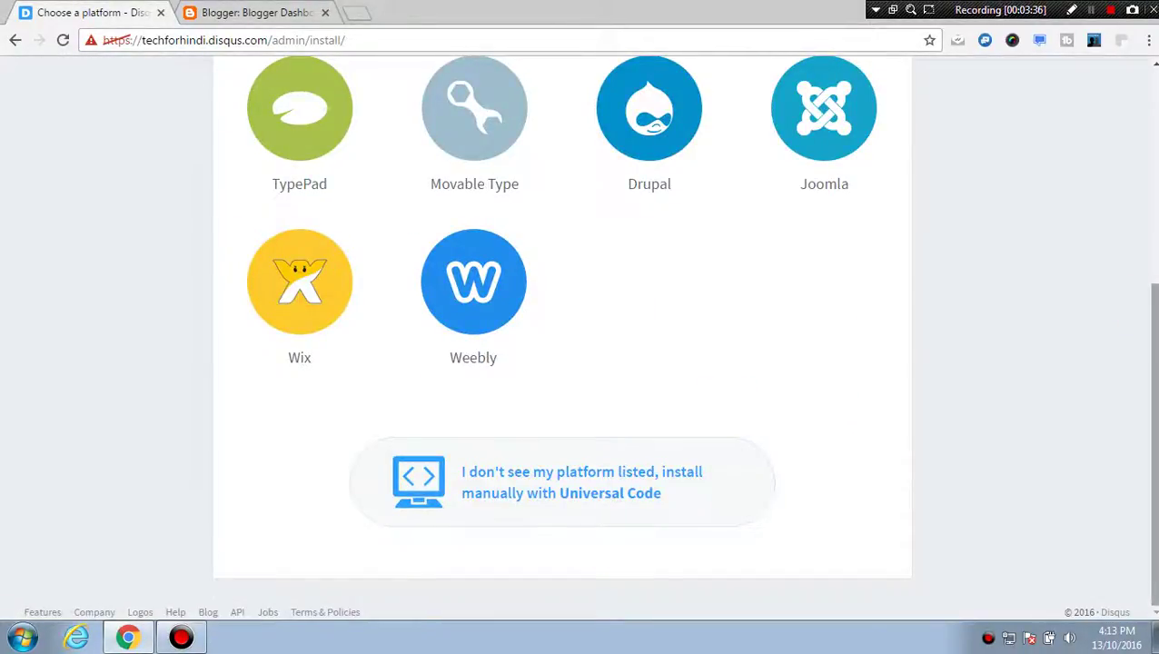
left_click_drag(1150, 313, 1150, 159)
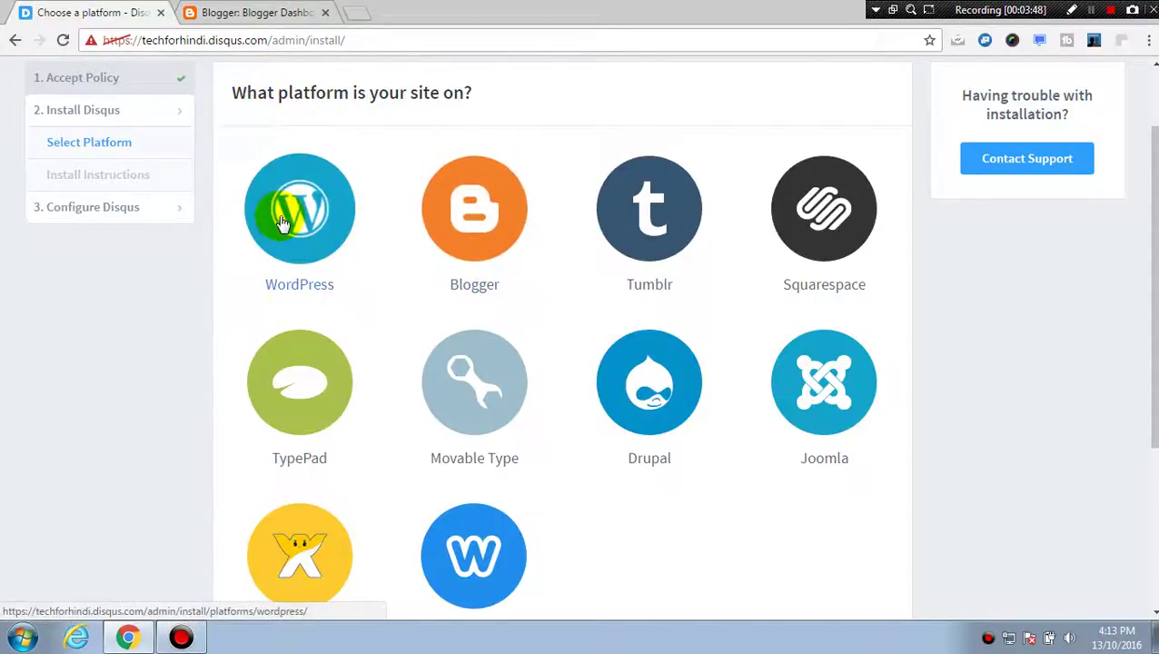
left_click(491, 231)
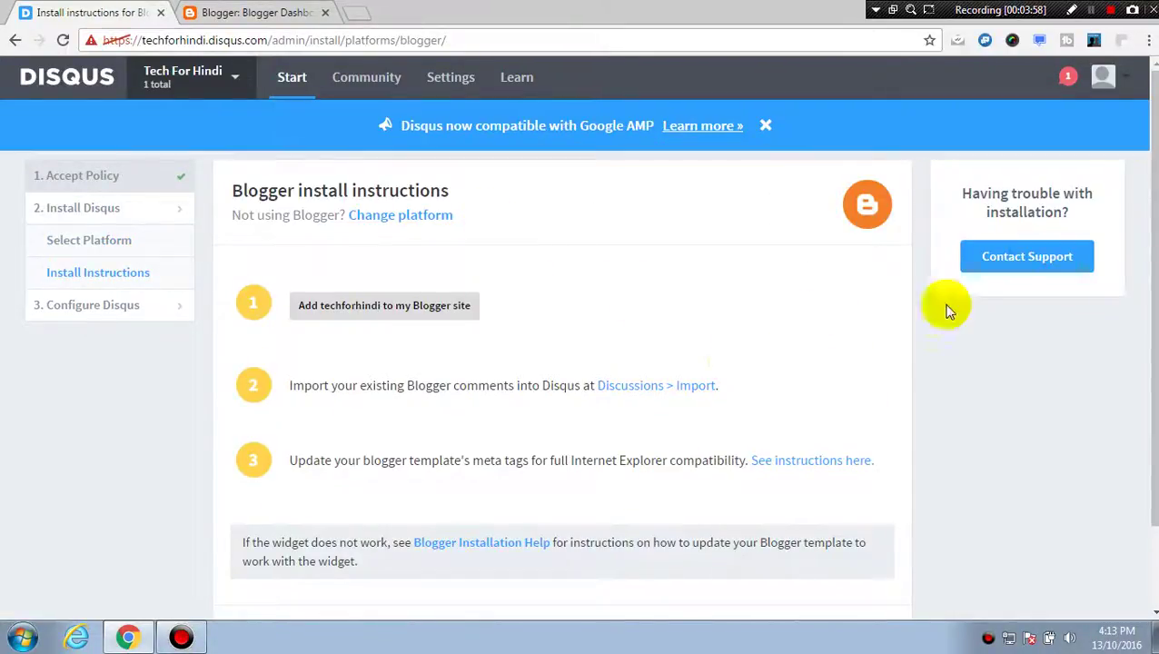
- Start adding techforhindi to the Blogger site from the Disqus install instructions
scroll(579, 363, "down", 1)
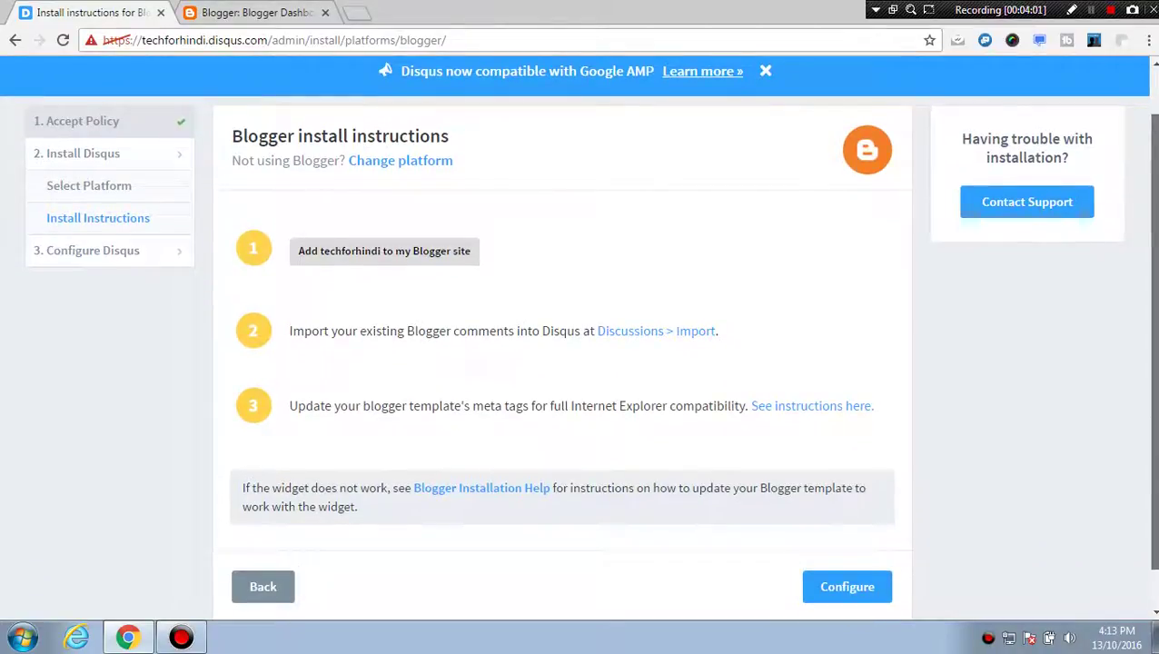
scroll(579, 363, "down", 1)
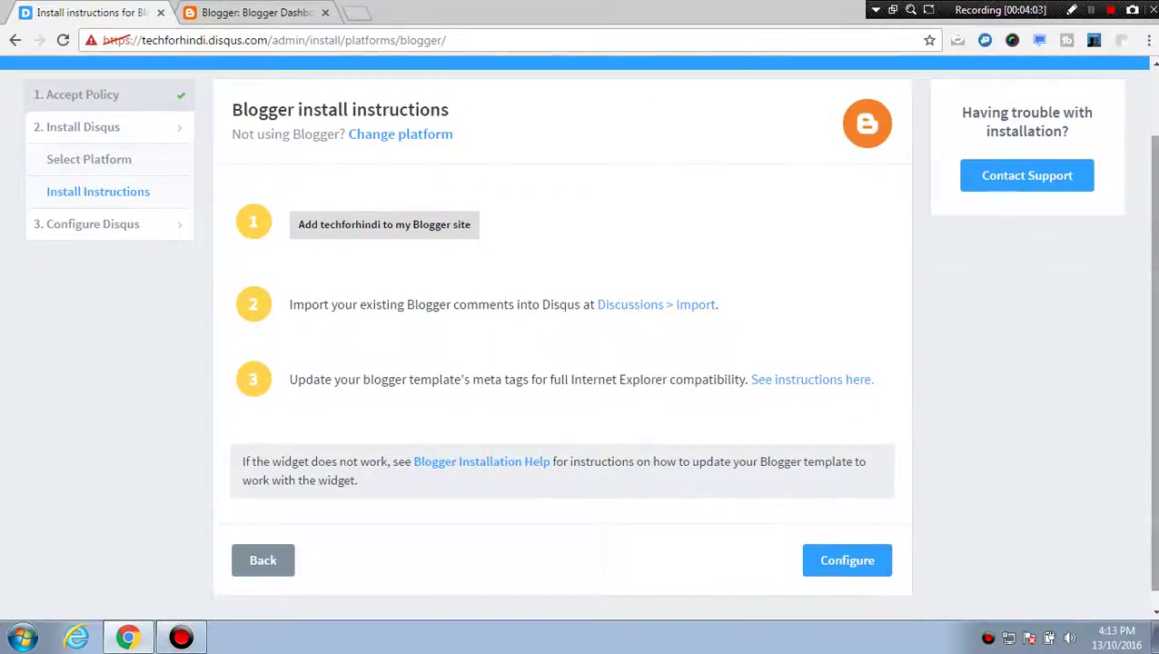
left_click(836, 563)
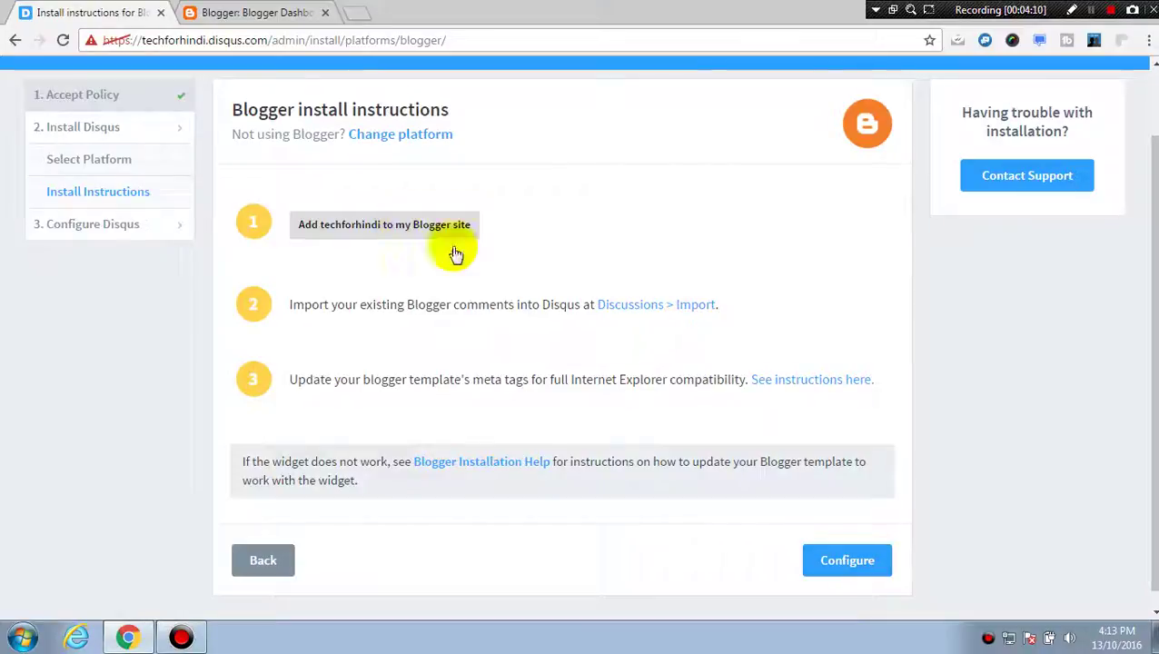
left_click(402, 231)
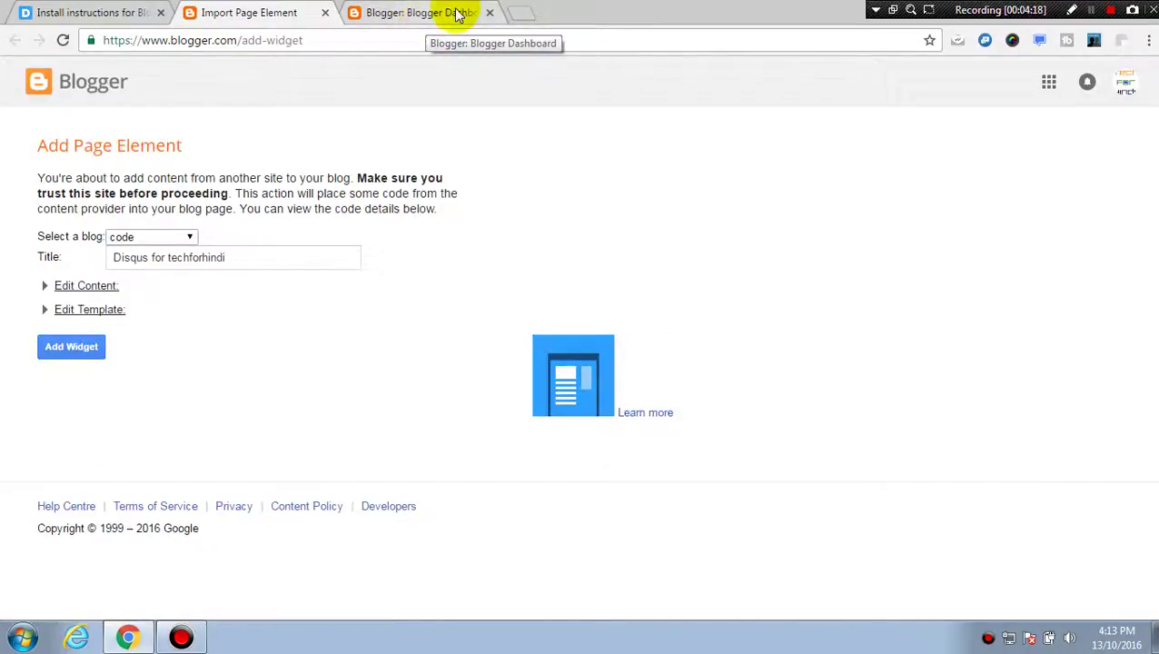
- Review the blogs on the Blogger dashboard and the Disqus install instructions, and return to the page for adding the widget
left_click(456, 14)
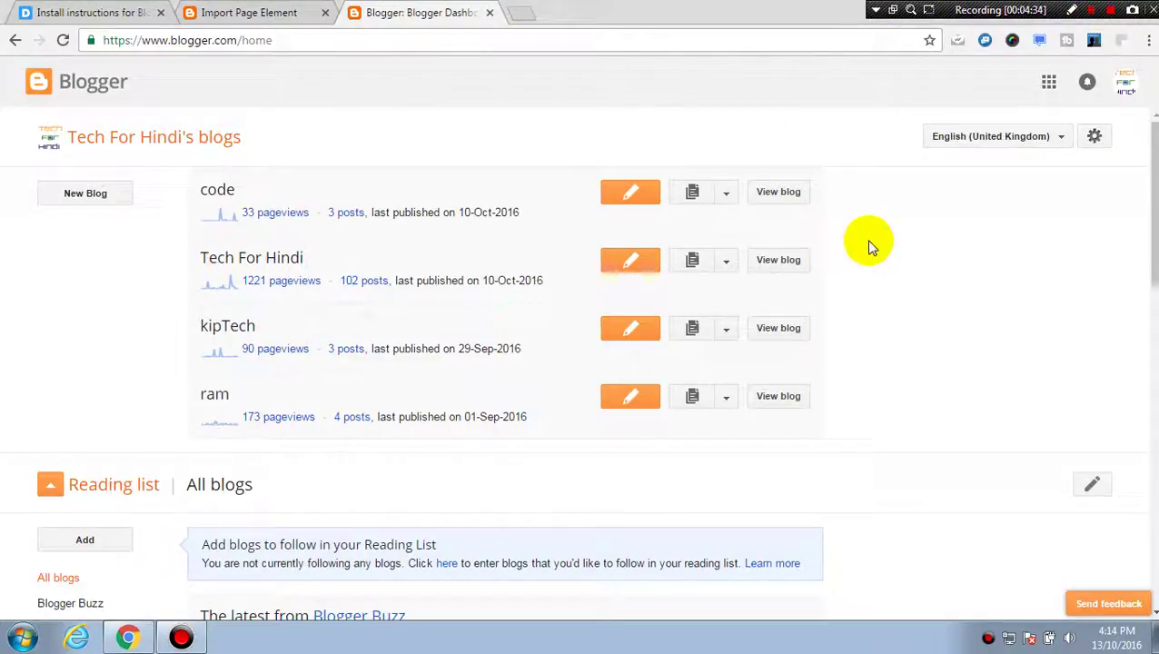
left_click(249, 13)
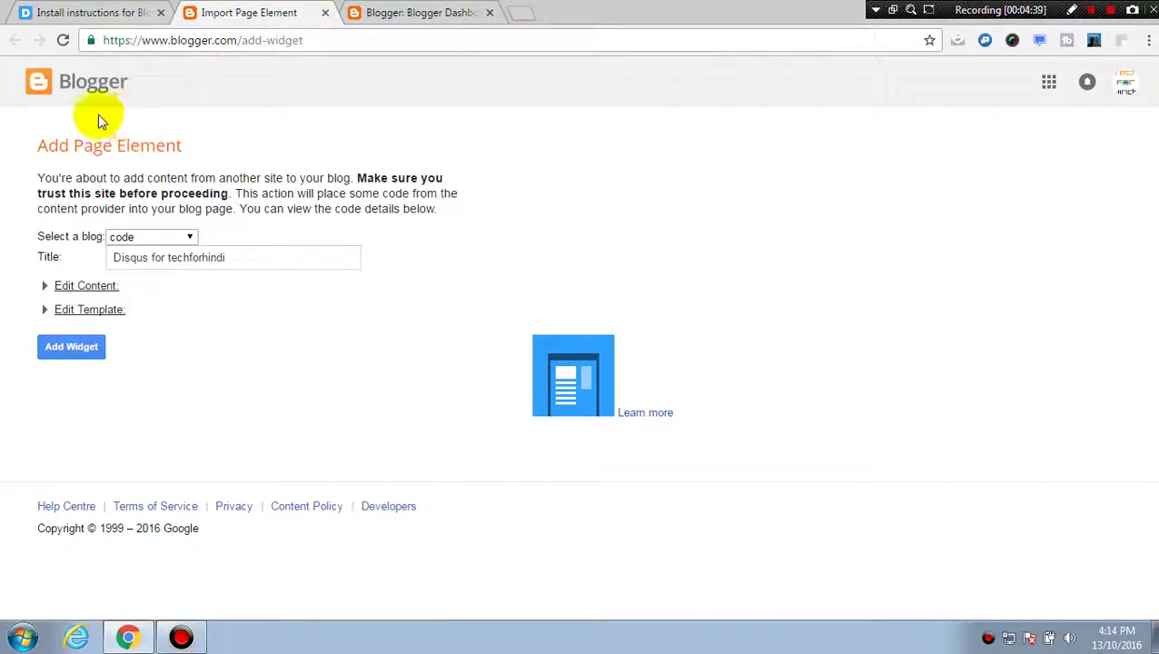
left_click(134, 15)
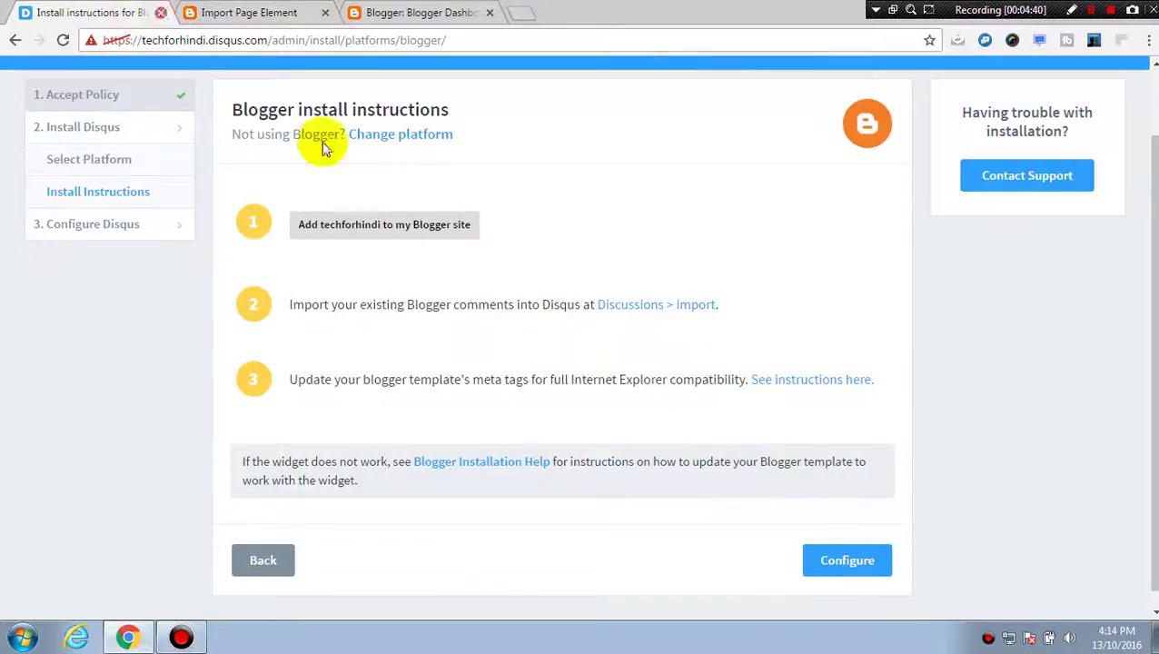
left_click(225, 9)
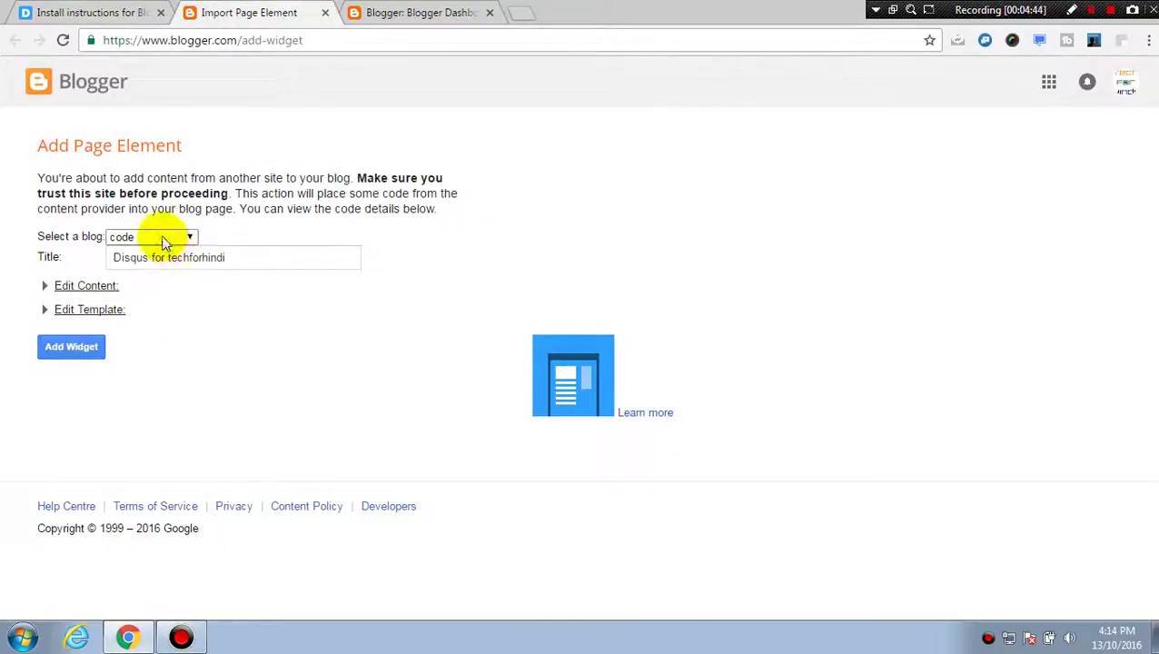
- Add the Disqus for techforhindi widget to the Tech For Hindi blog and save the layout arrangement
left_click(164, 239)
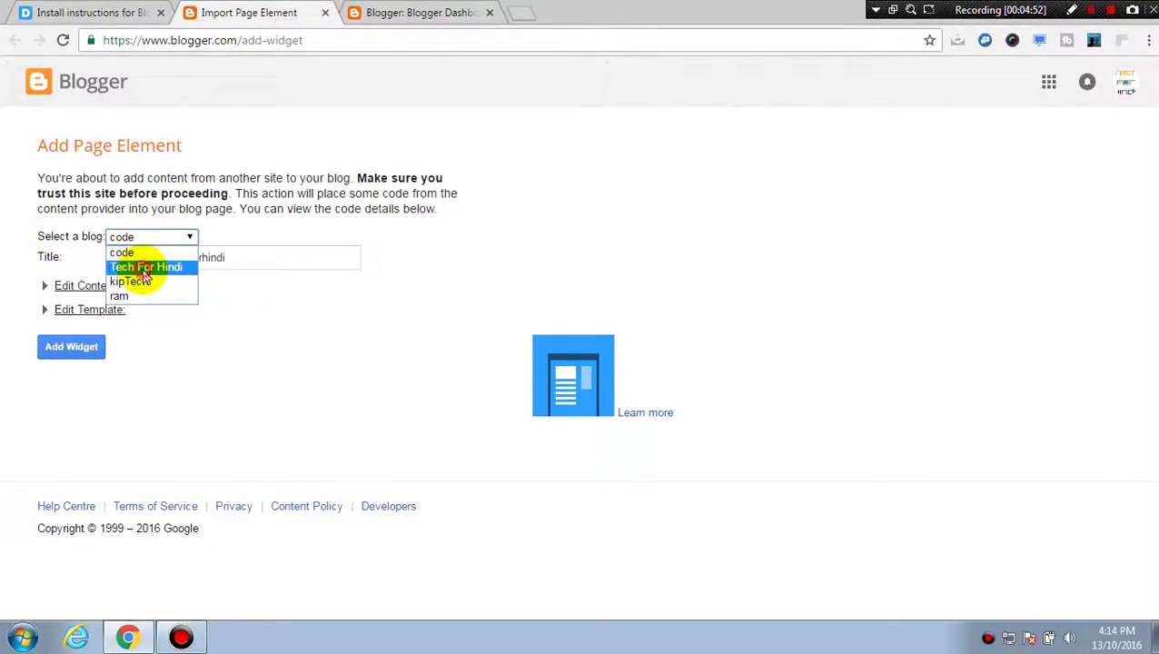
left_click(145, 268)
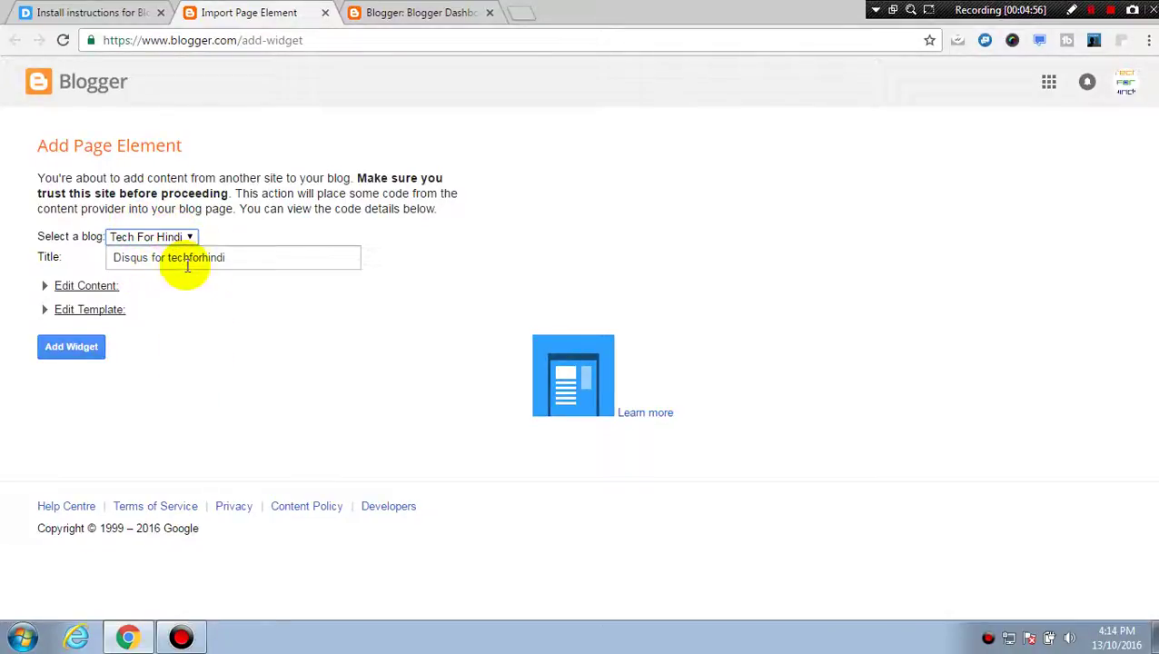
left_click(68, 348)
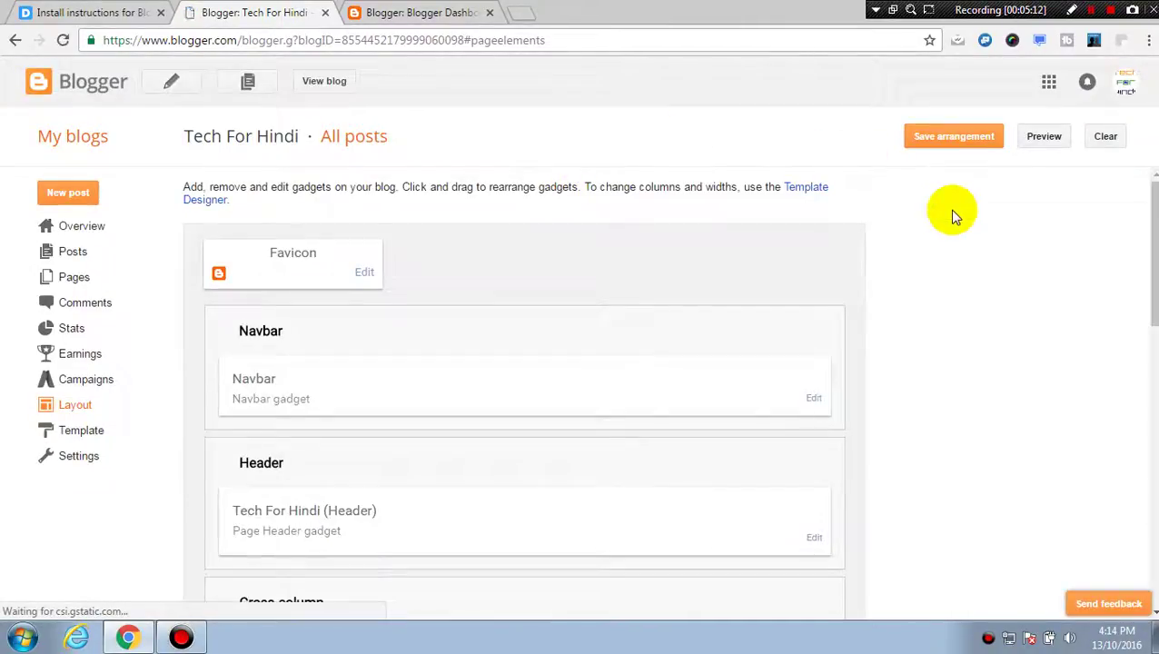
left_click(954, 138)
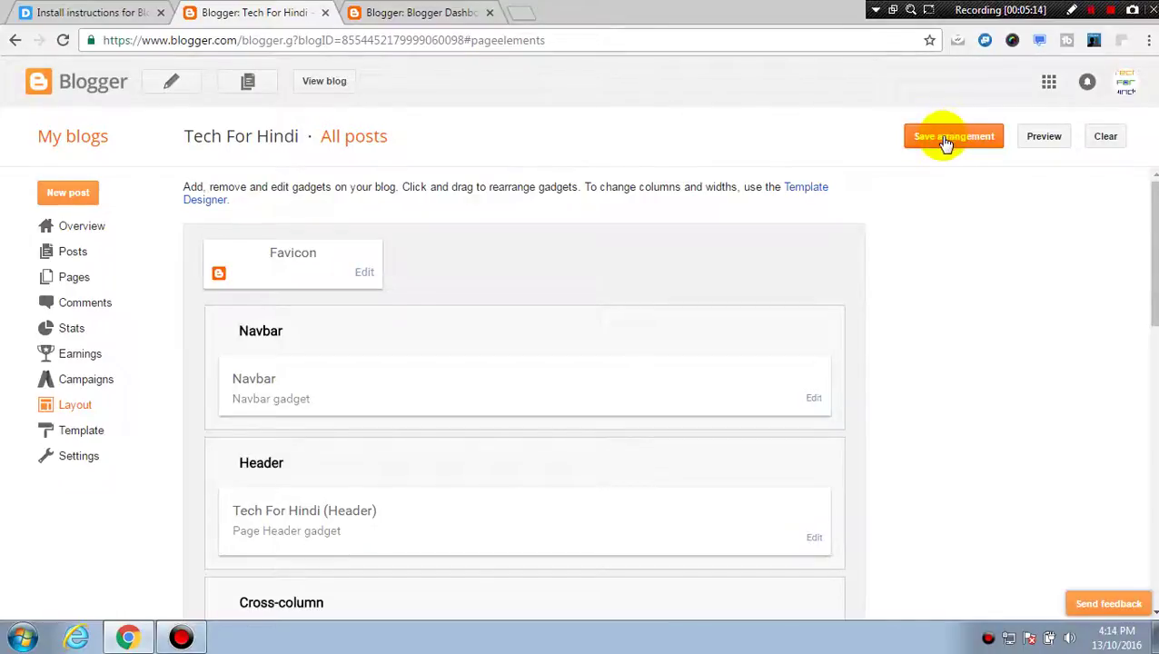
left_click(945, 142)
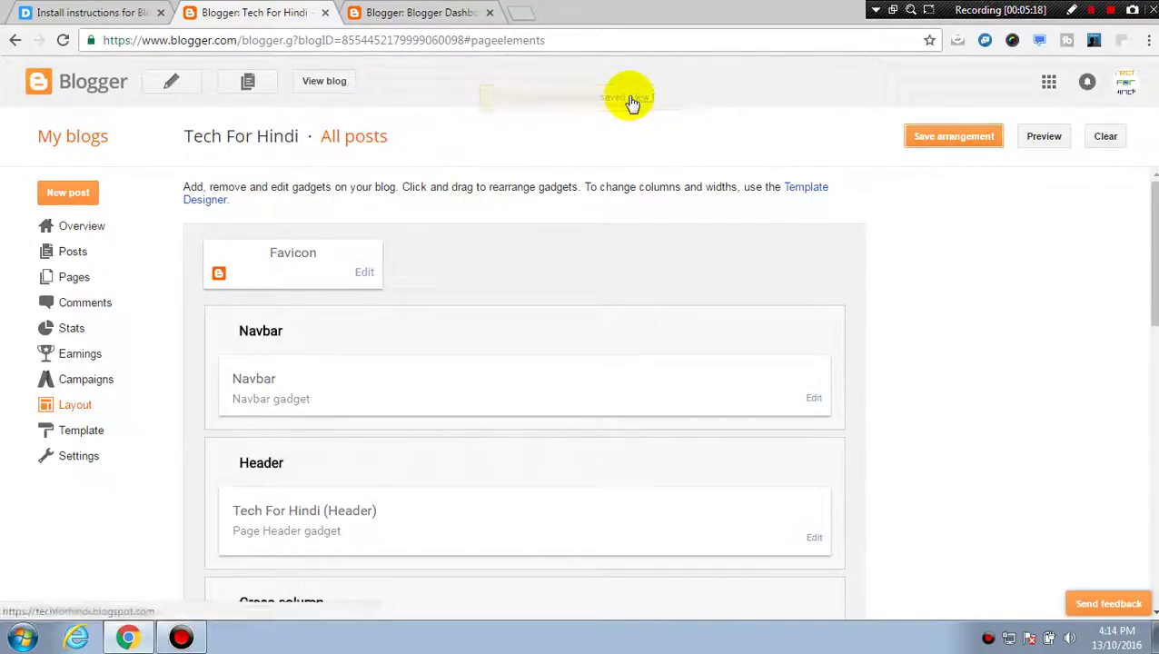
- Return to the Disqus install instructions and proceed through configuration to finish the setup
left_click(116, 13)
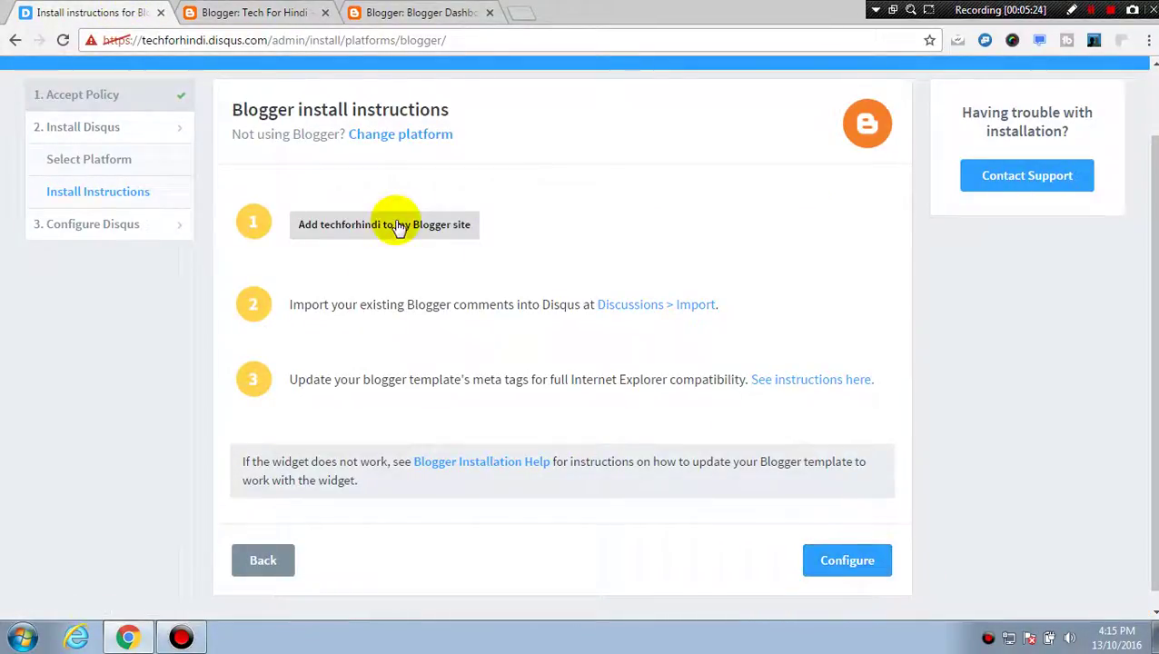
left_click(214, 9)
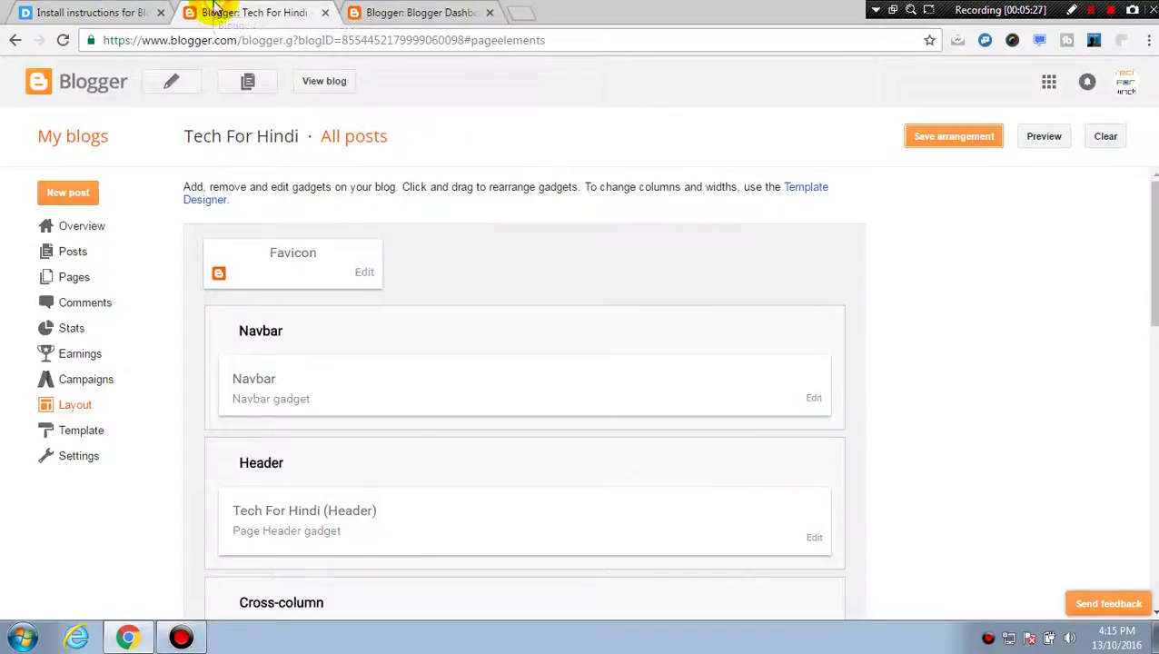
left_click(80, 11)
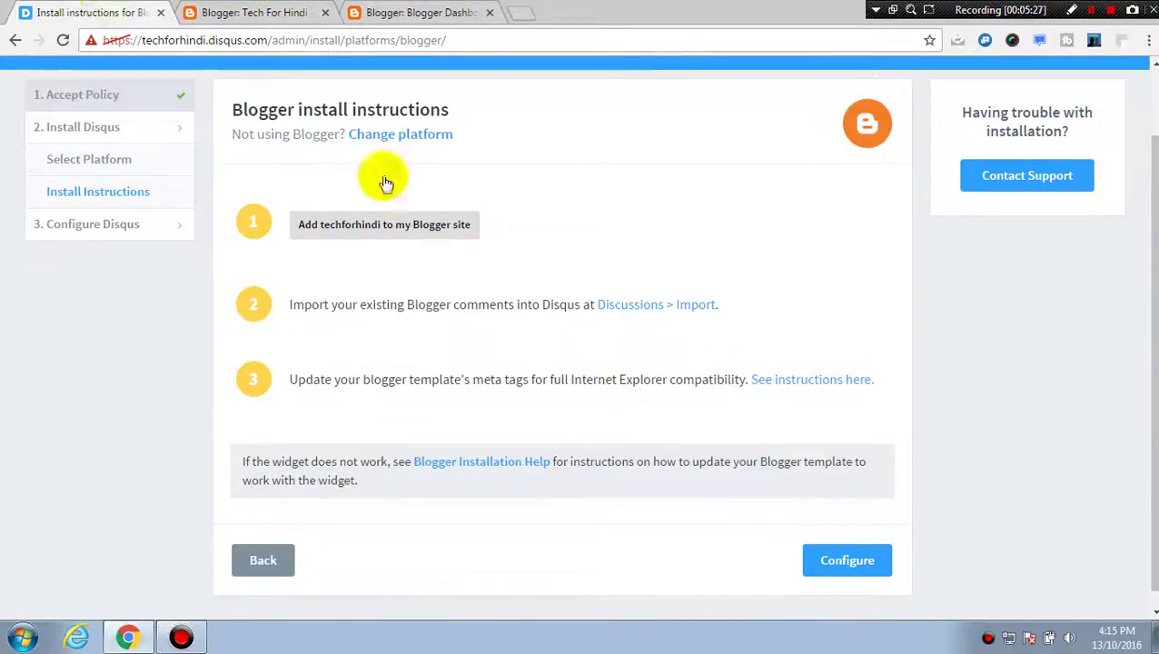
left_click(851, 569)
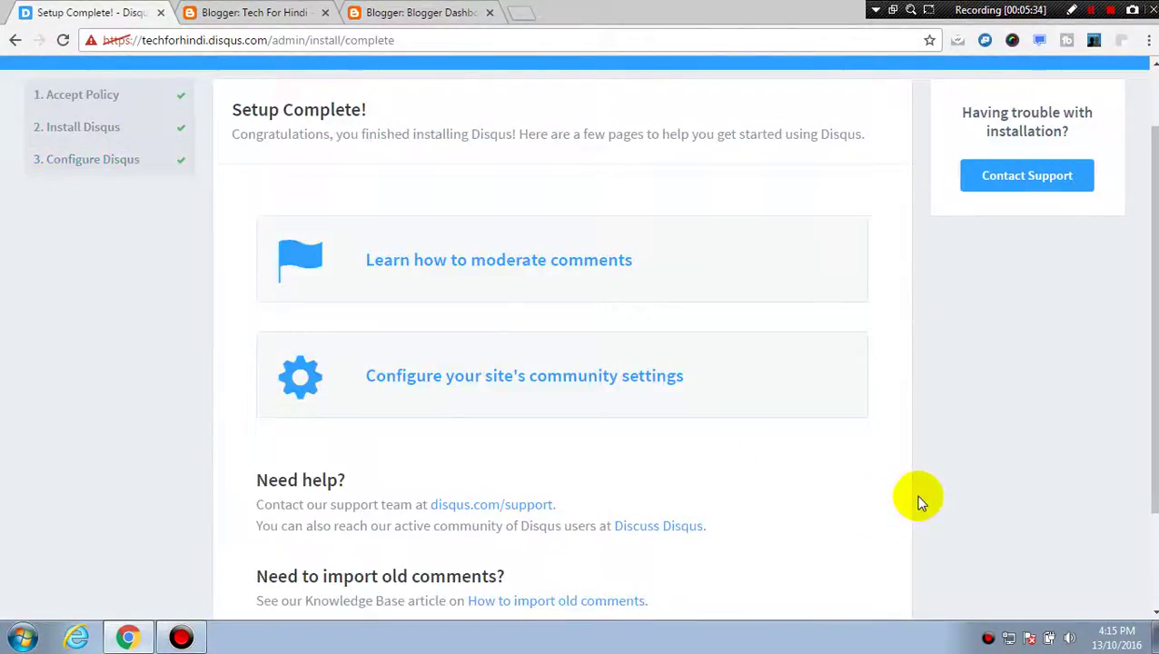
- View the Tech For Hindi blog from the Blogger dashboard and check the comment section of the post about payments on hold
left_click(445, 9)
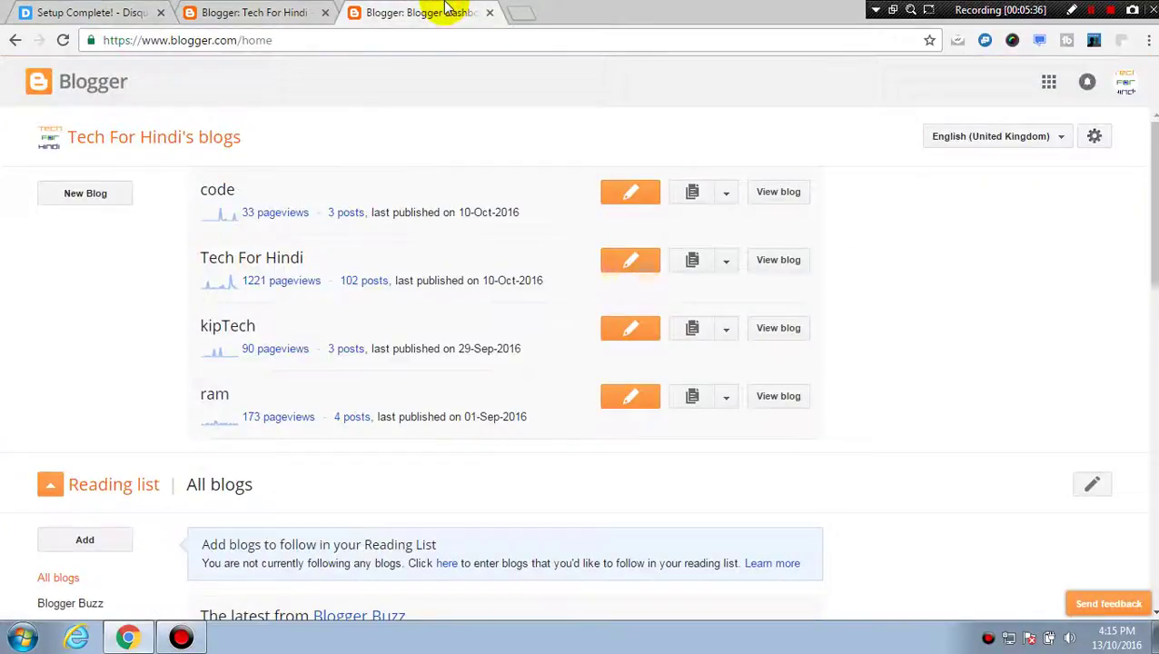
left_click(776, 257)
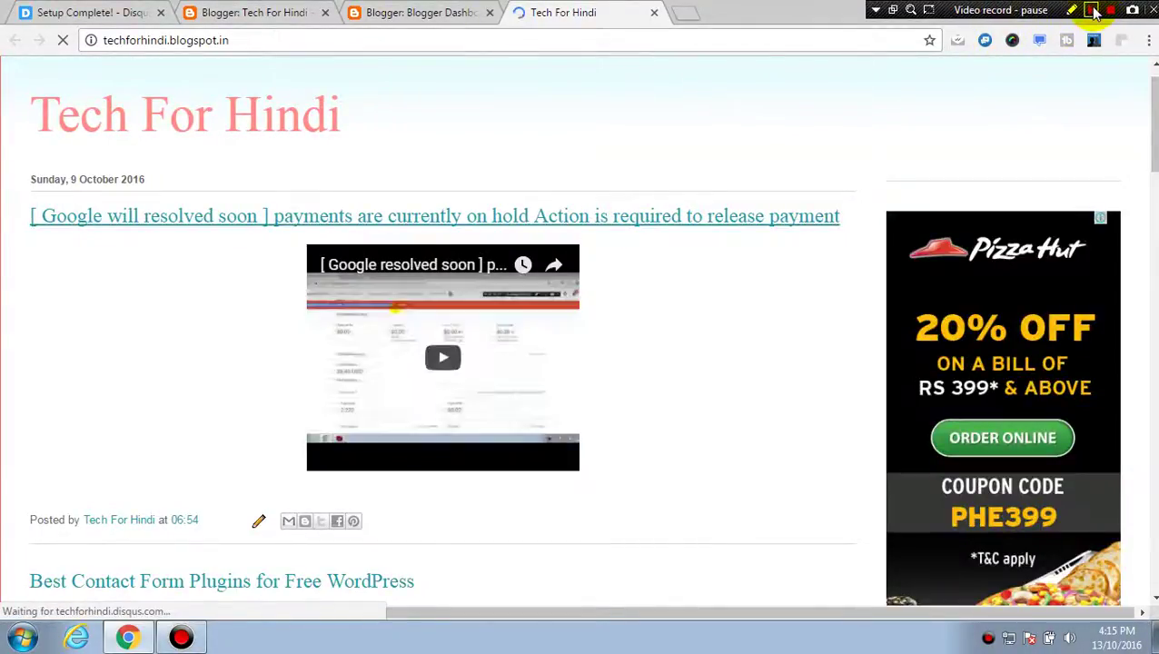
left_click(1094, 11)
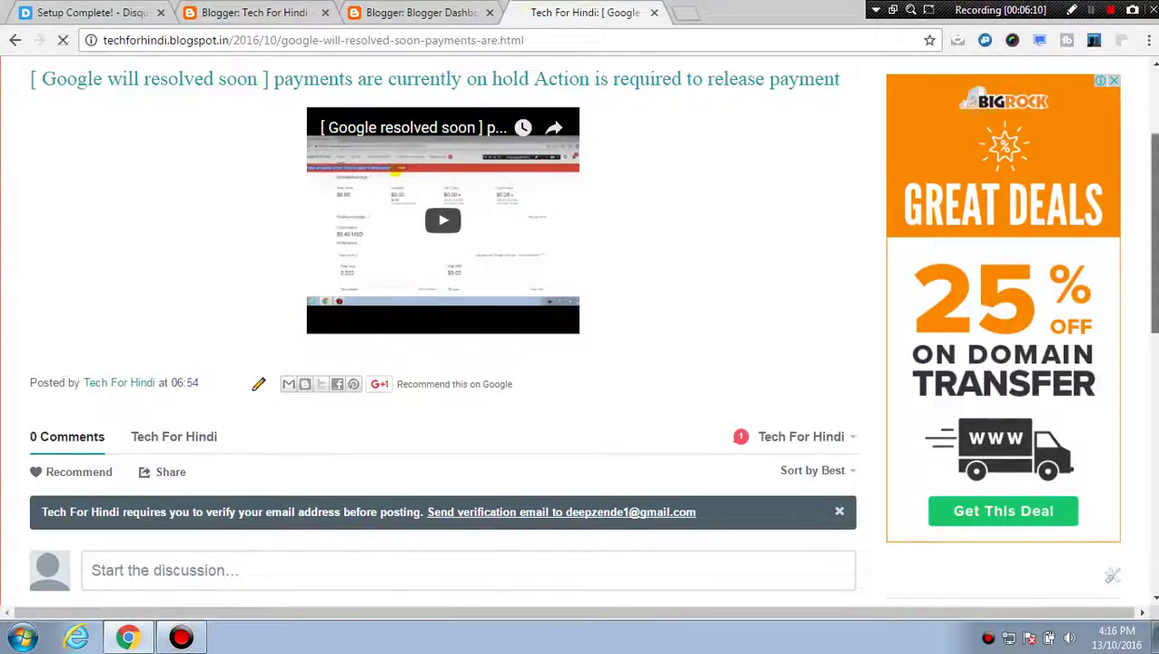
scroll(581, 326, "up", 1)
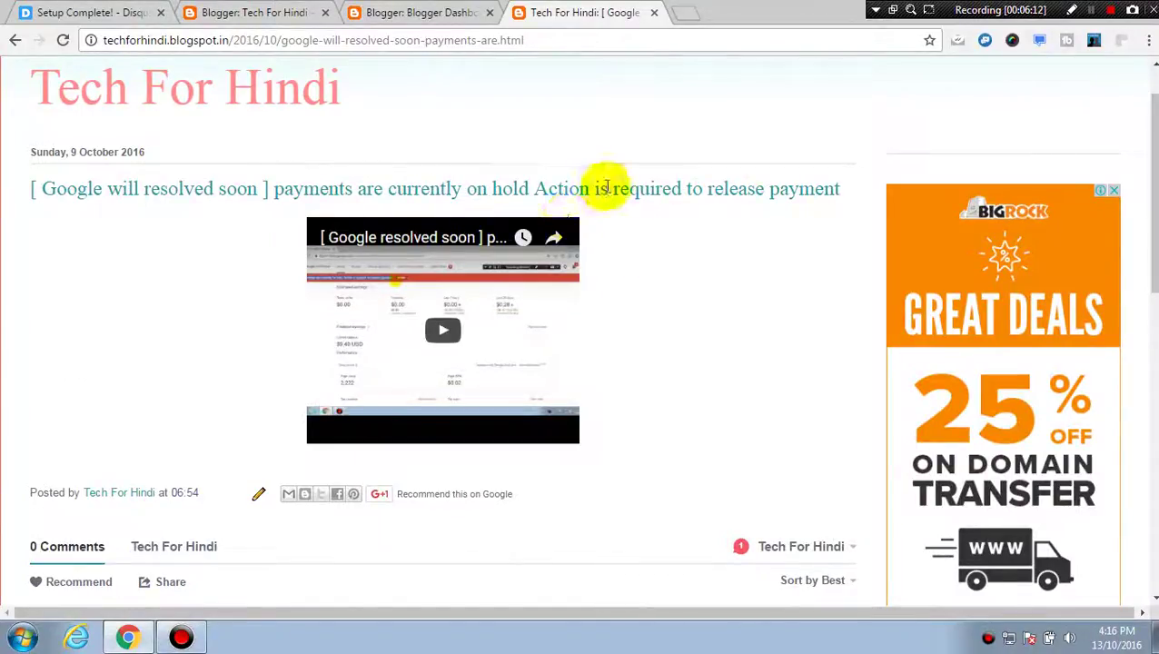
scroll(581, 326, "down", 3)
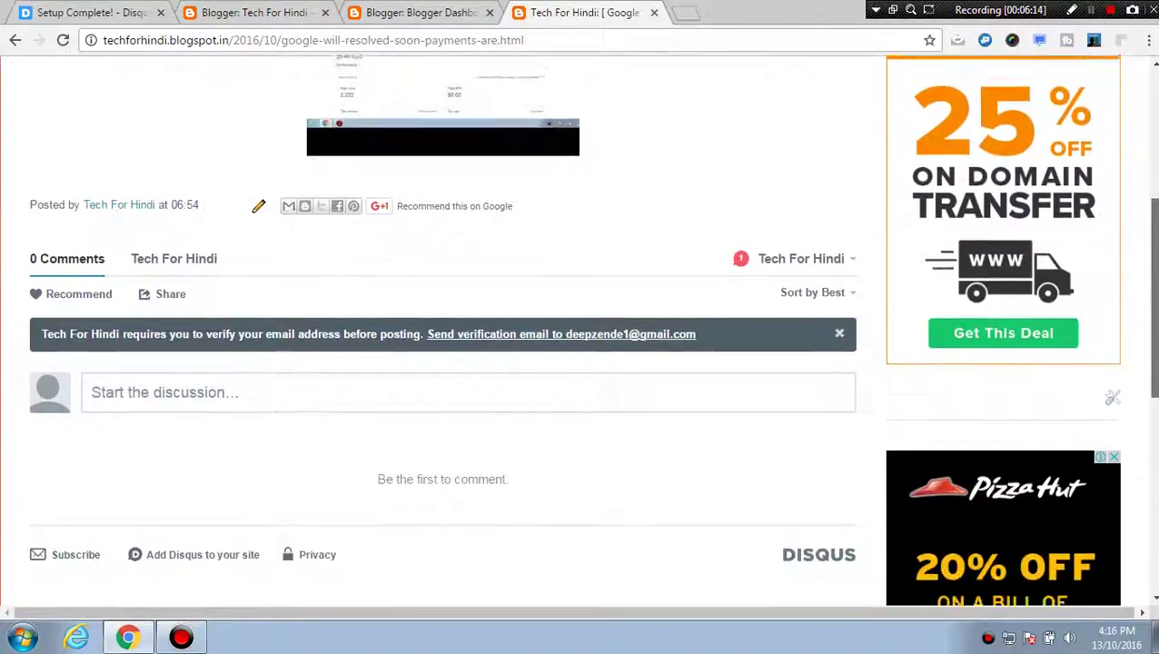
- Activate the Disqus comment box under the post and try posting as Tech For Hindi without entering any text
left_click(194, 380)
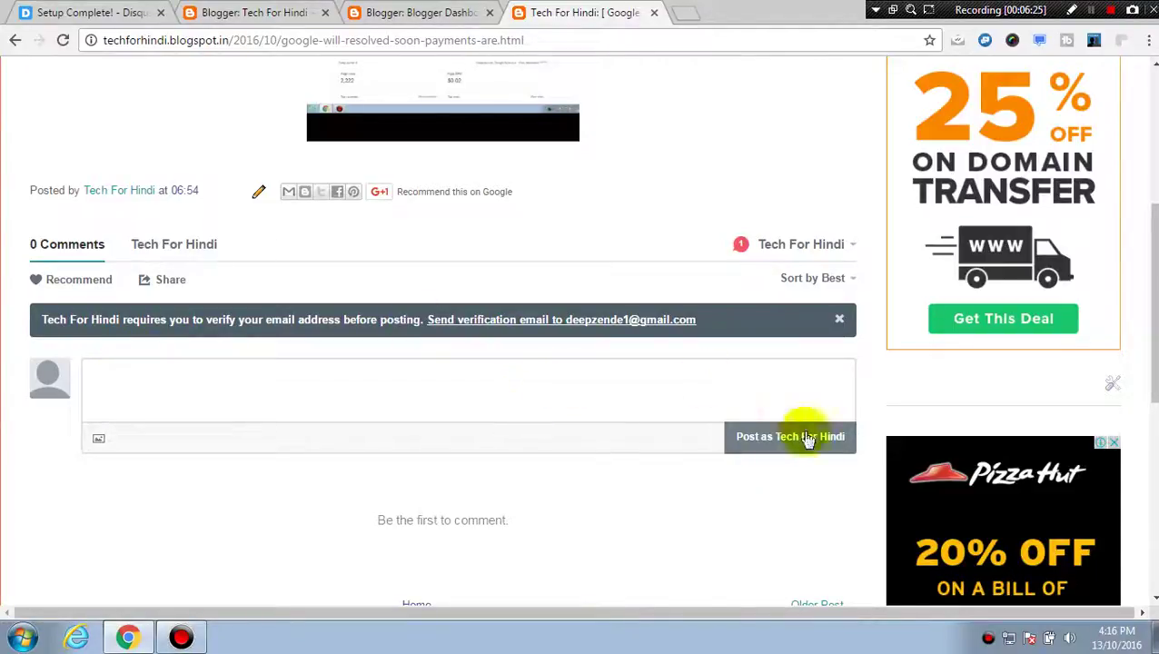
left_click(759, 438)
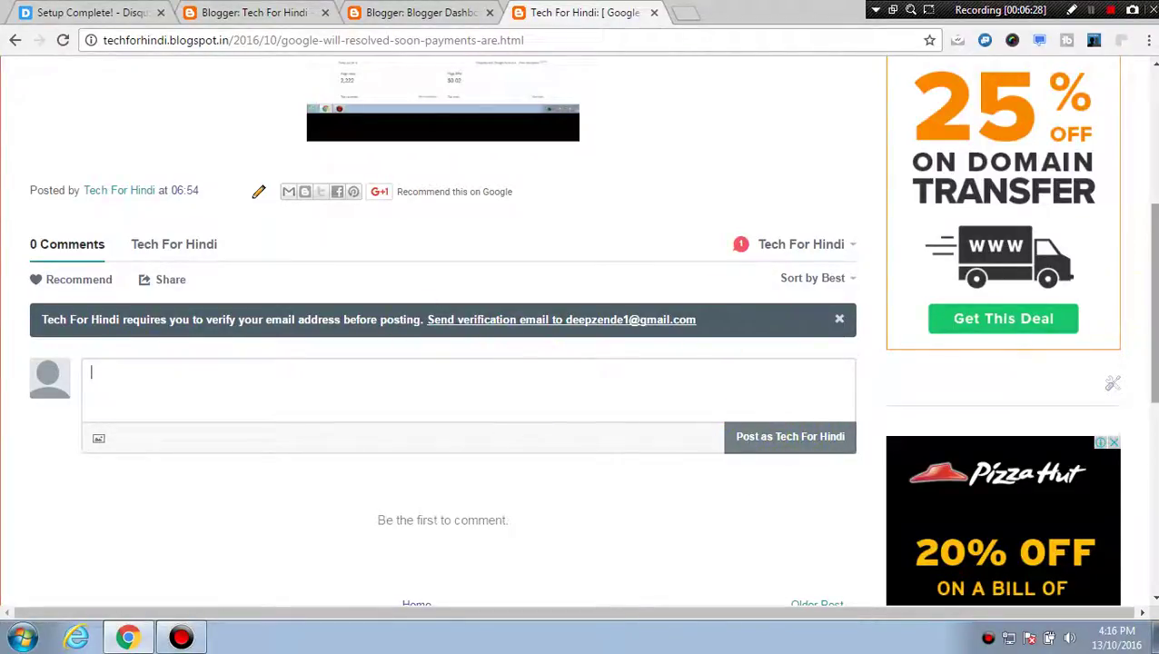
left_click_drag(1151, 234, 1151, 169)
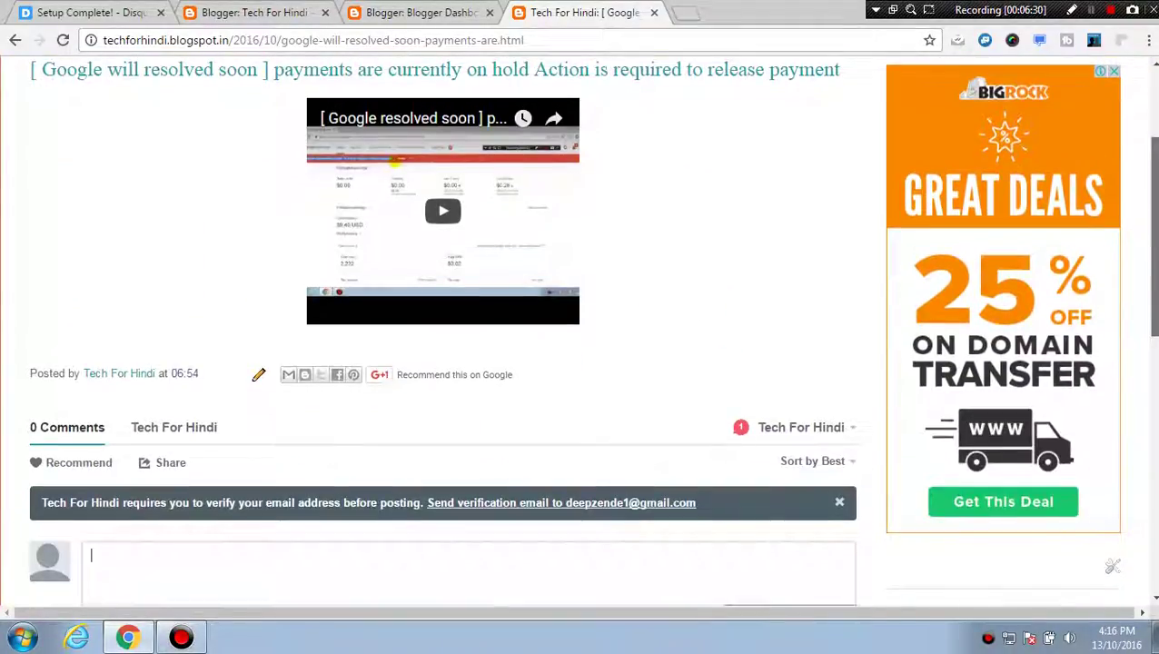
- Return to the Disqus setup page and open the Disqus home page
left_click(36, 12)
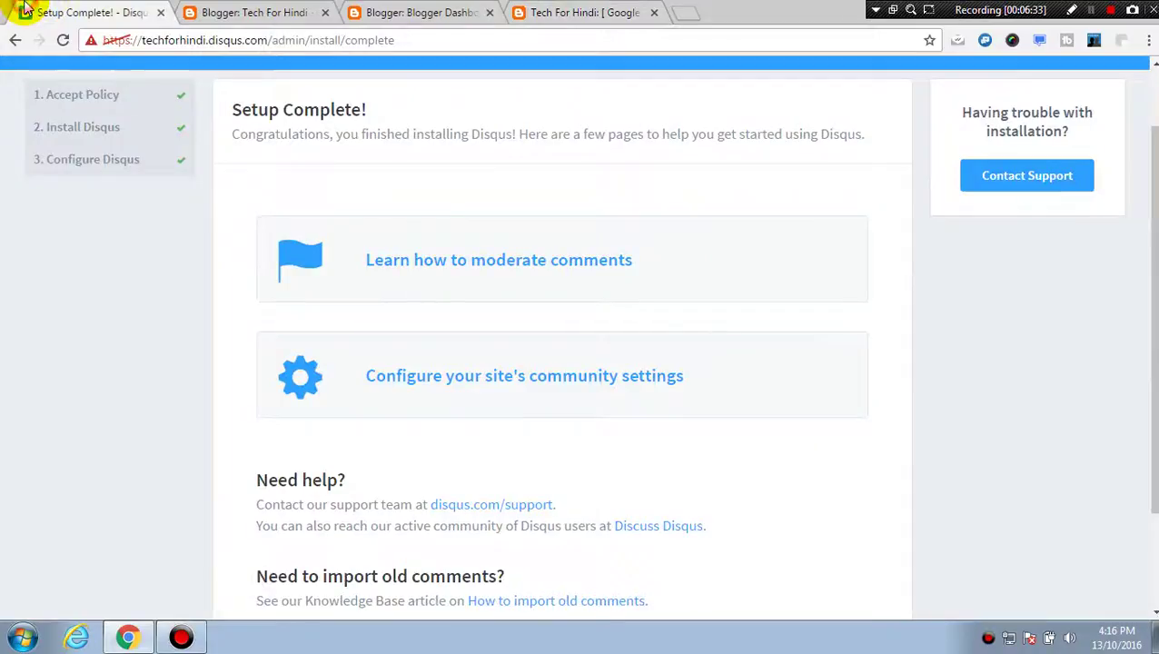
left_click_drag(1152, 182, 1151, 126)
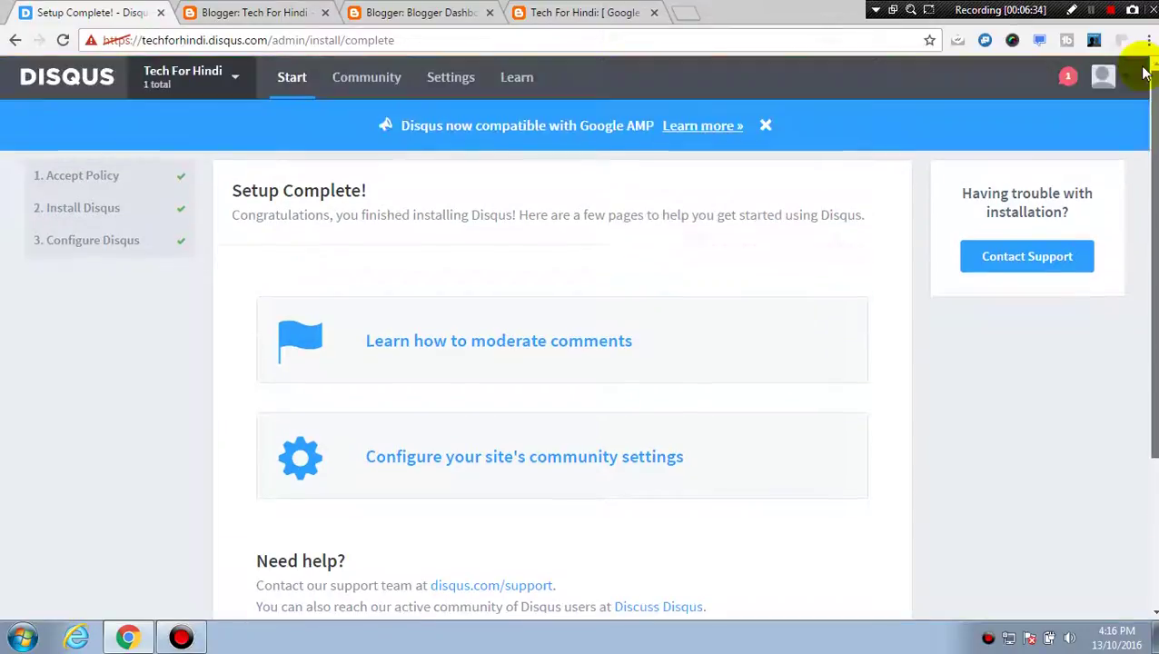
left_click(84, 78)
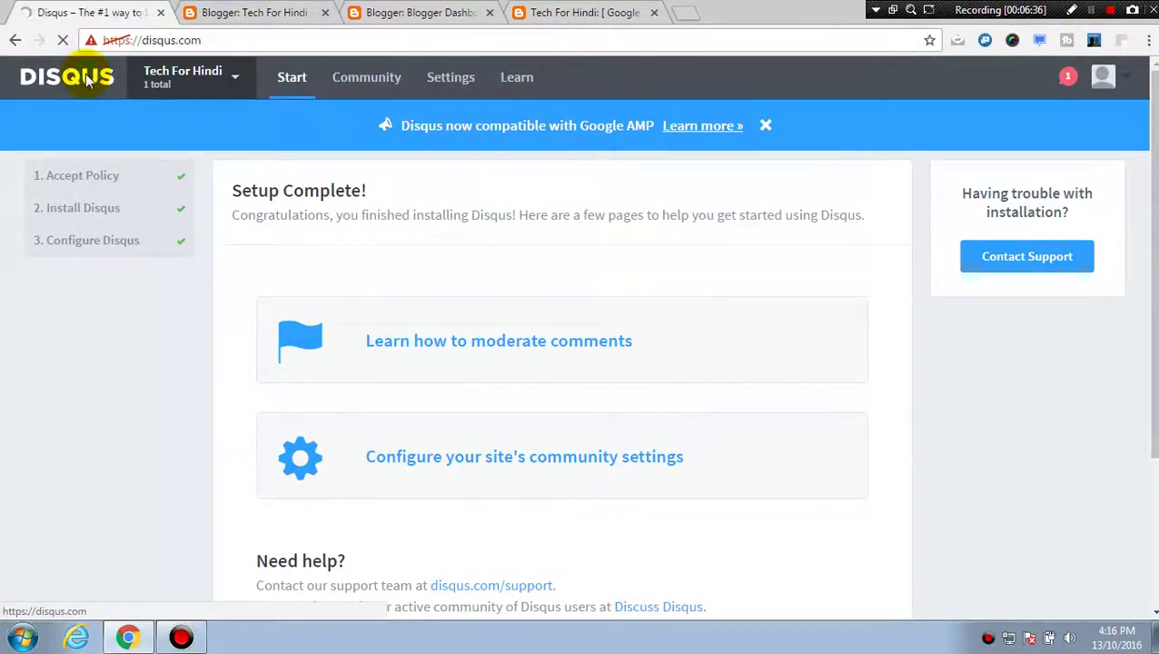